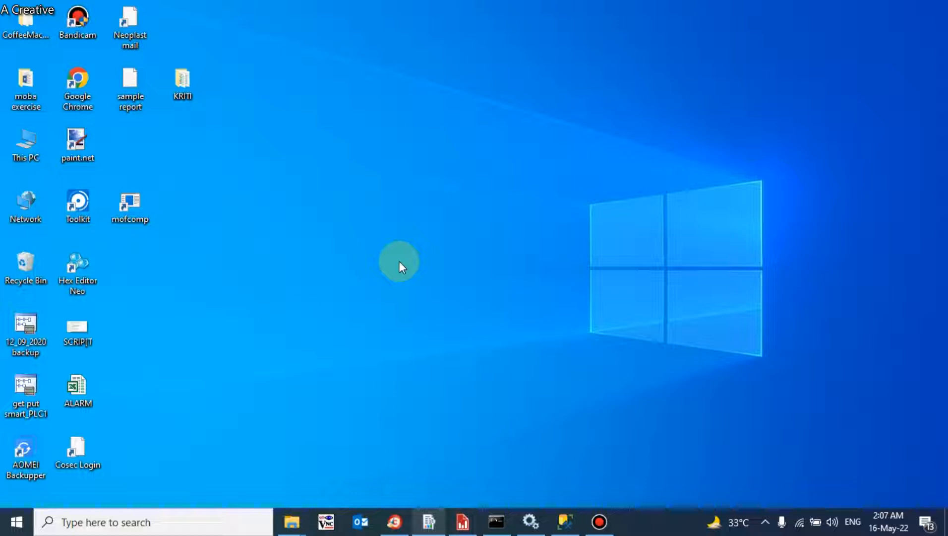
Step: Restore the Report Server Configuration Manager window from the taskbar
left_click(428, 521)
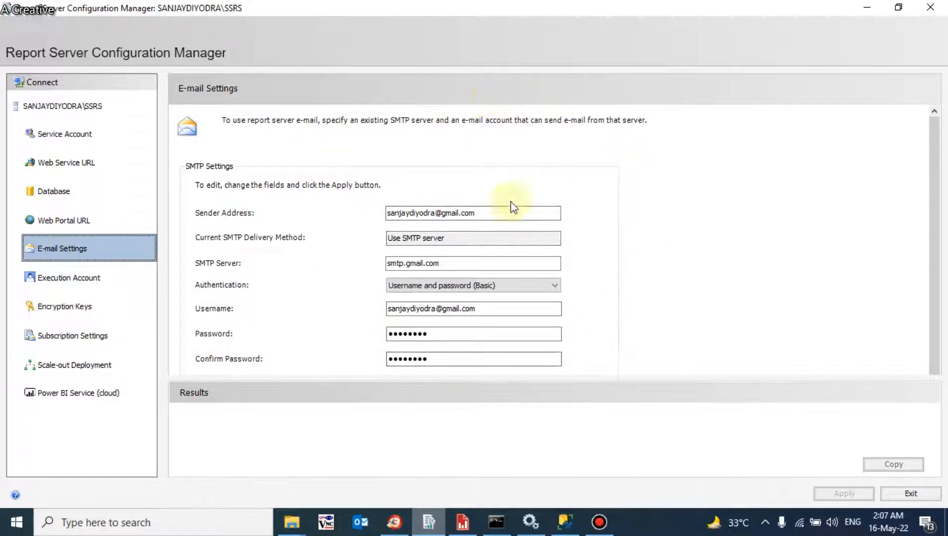
left_click(499, 212)
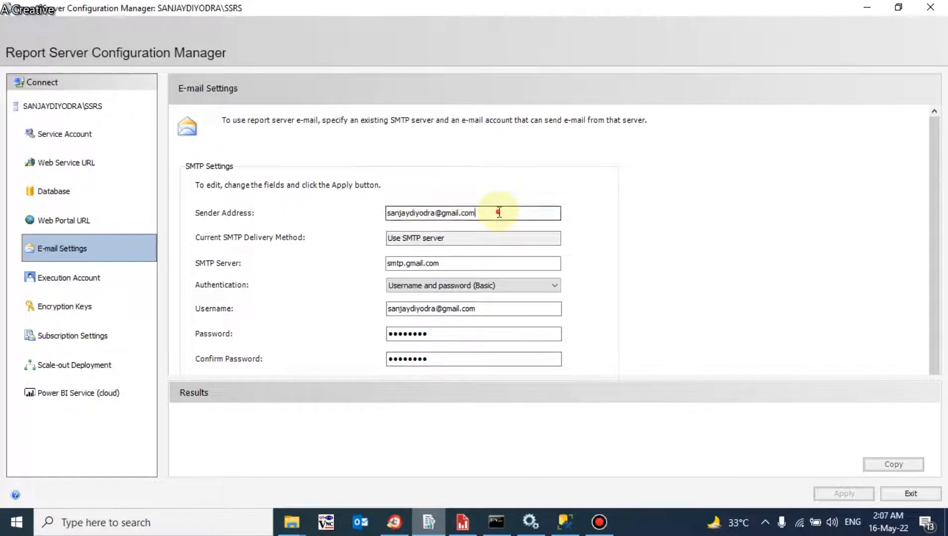
left_click_drag(499, 212, 361, 214)
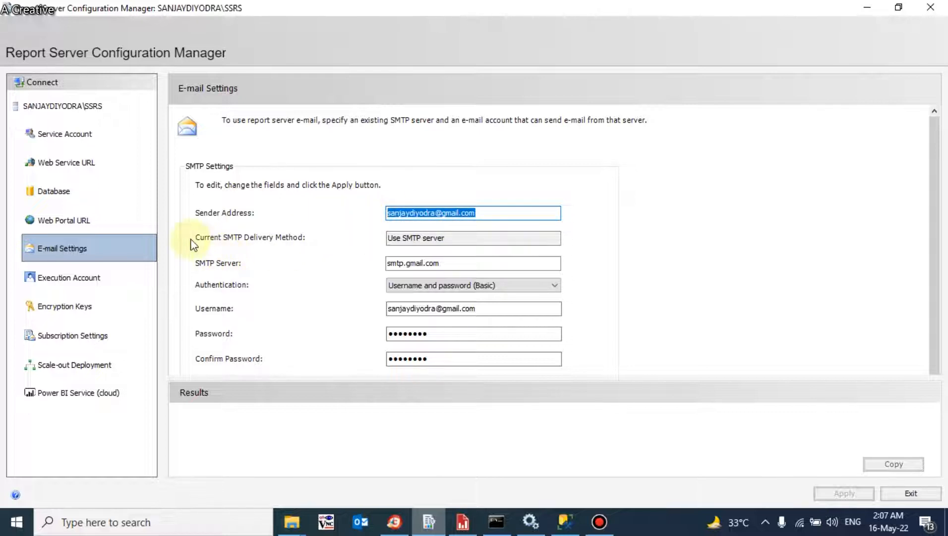
left_click(435, 239)
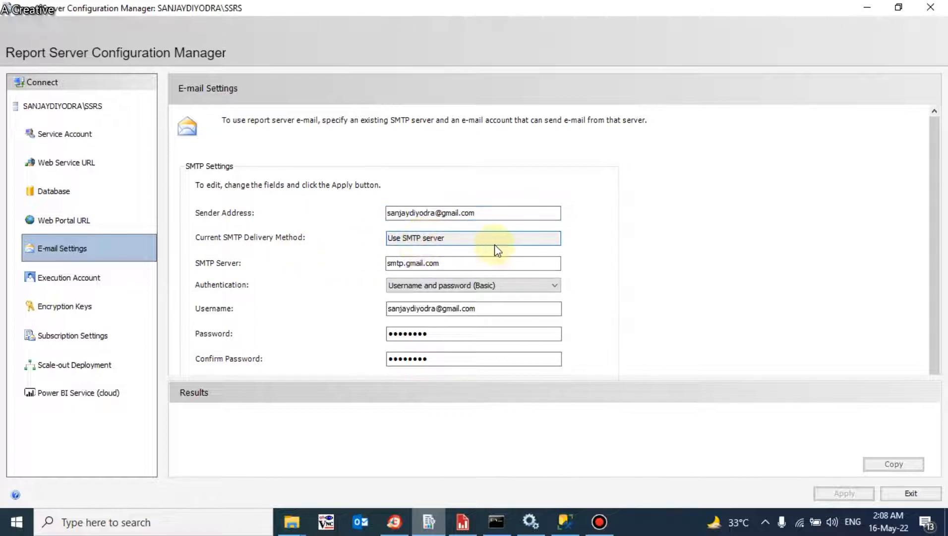
key("Tab")
left_click(421, 263)
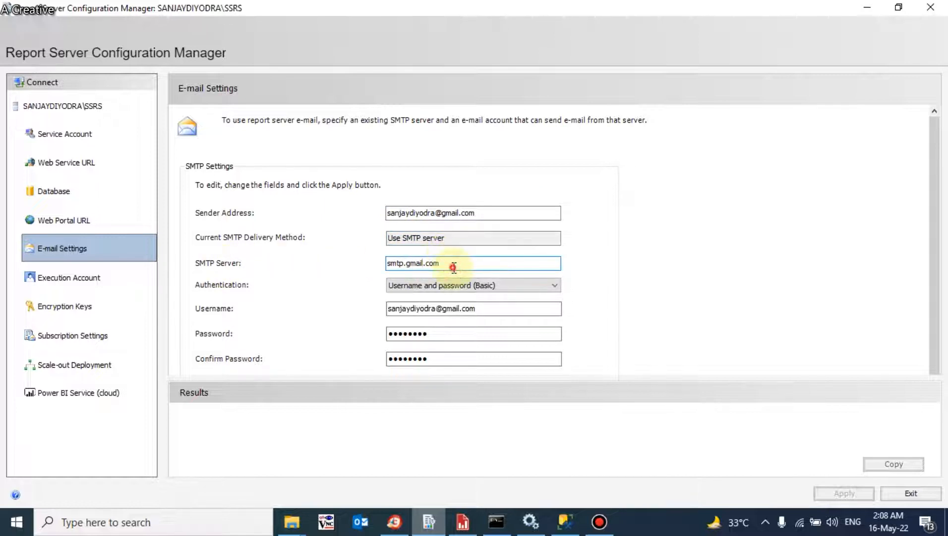
left_click_drag(452, 264, 364, 264)
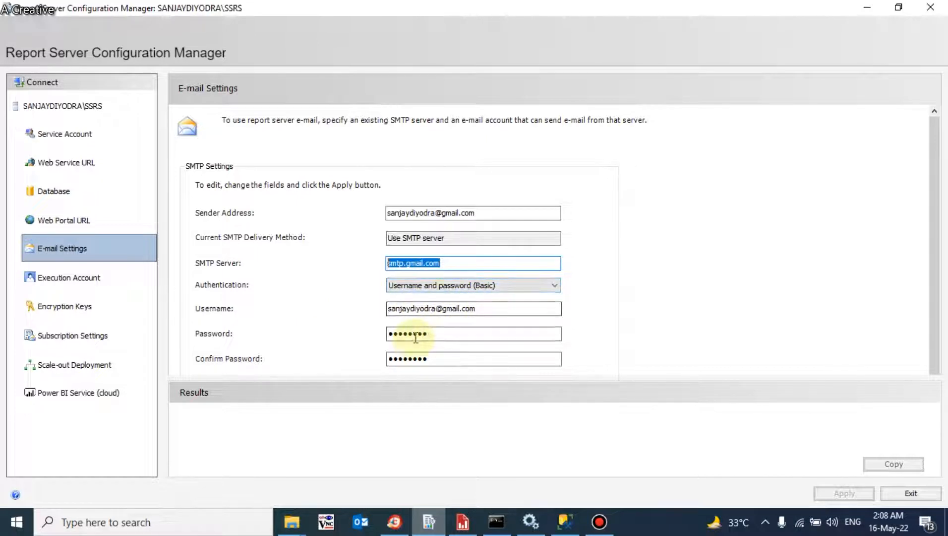
left_click(451, 286)
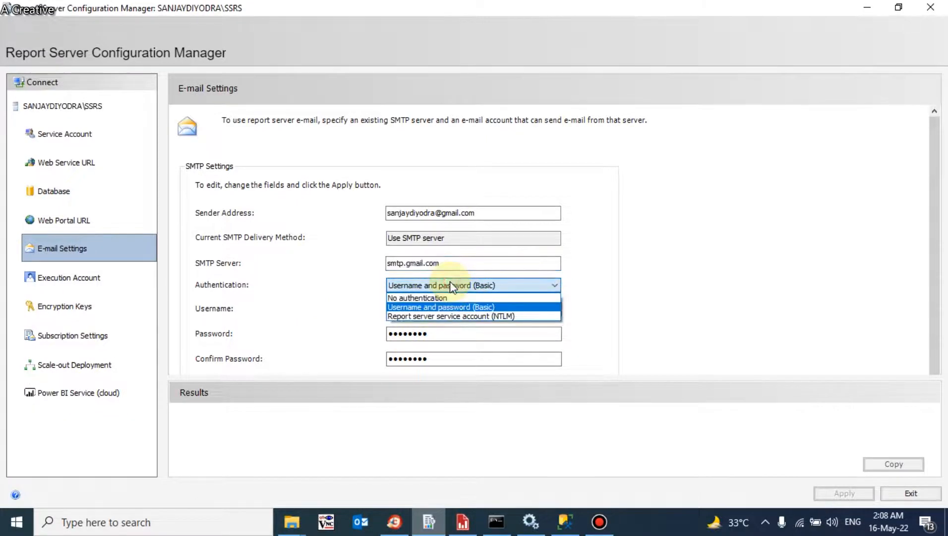
left_click(451, 287)
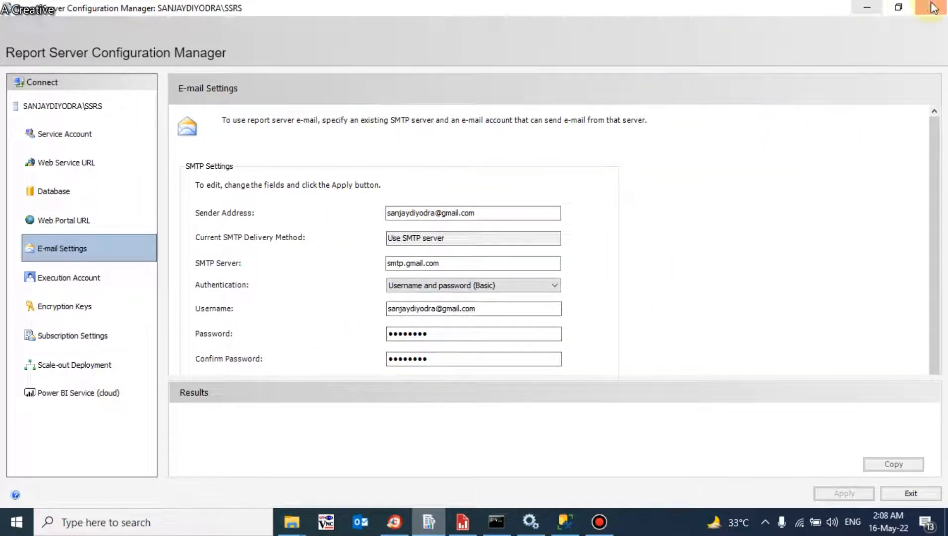
Step: Minimize Configuration Manager and briefly check the Windows services list
left_click(872, 9)
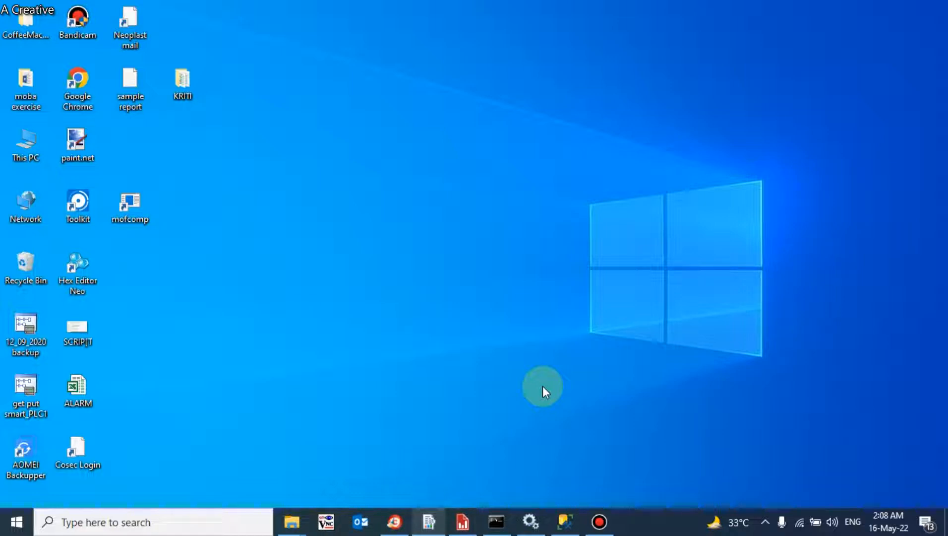
left_click(529, 520)
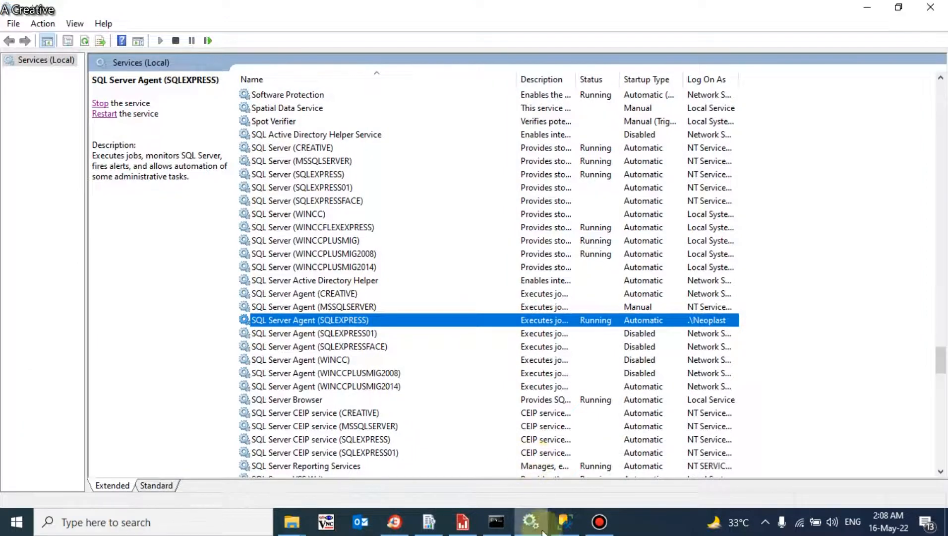
left_click(529, 519)
Step: Launch the MyReportPortal web portal from Configuration Manager's Web Portal URL page
left_click(428, 521)
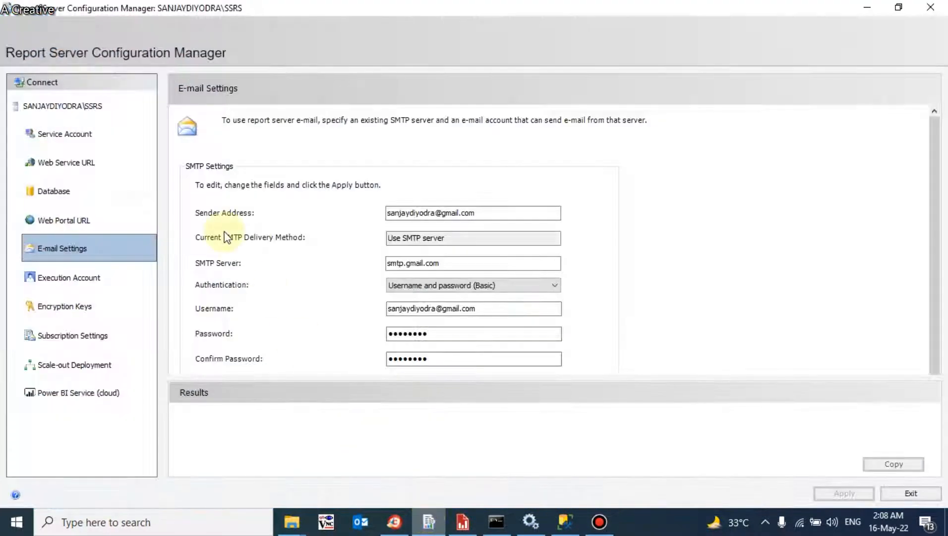
left_click(79, 219)
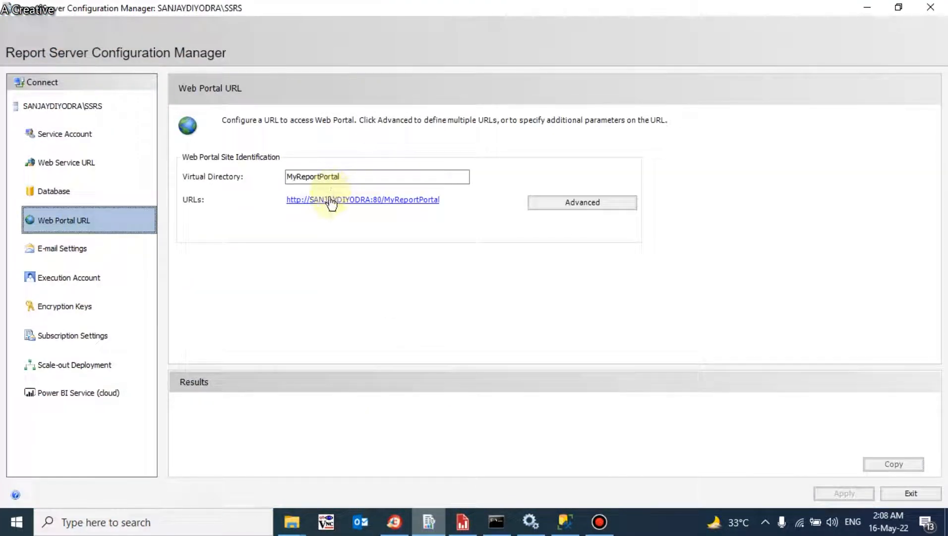
left_click(328, 201)
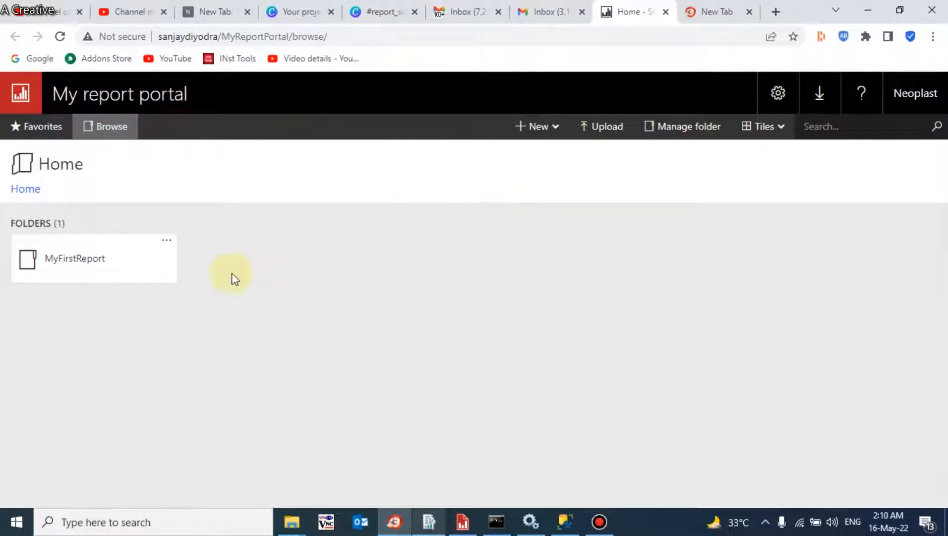
Step: Go into the MyFirstReport folder, open the report's Manage page, and view its Subscriptions
left_click(139, 269)
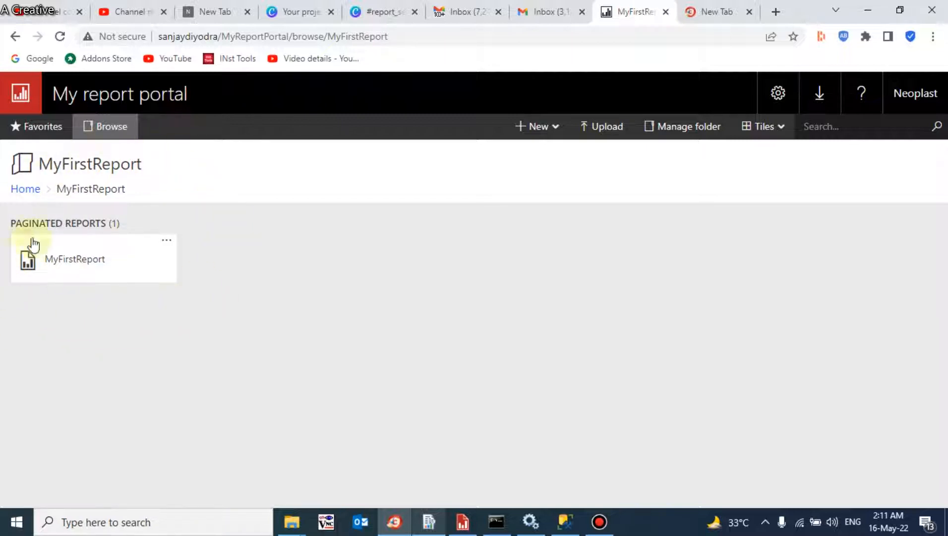
left_click(167, 242)
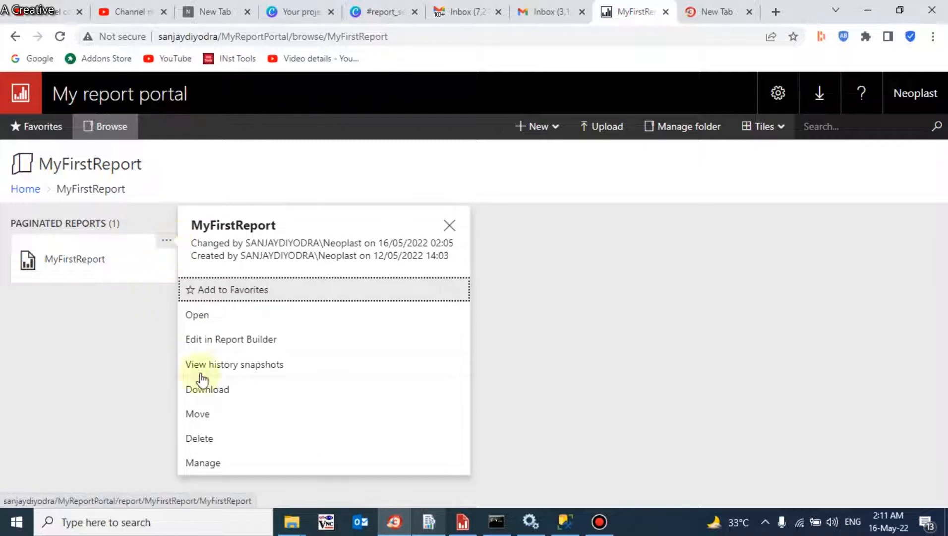
left_click(203, 462)
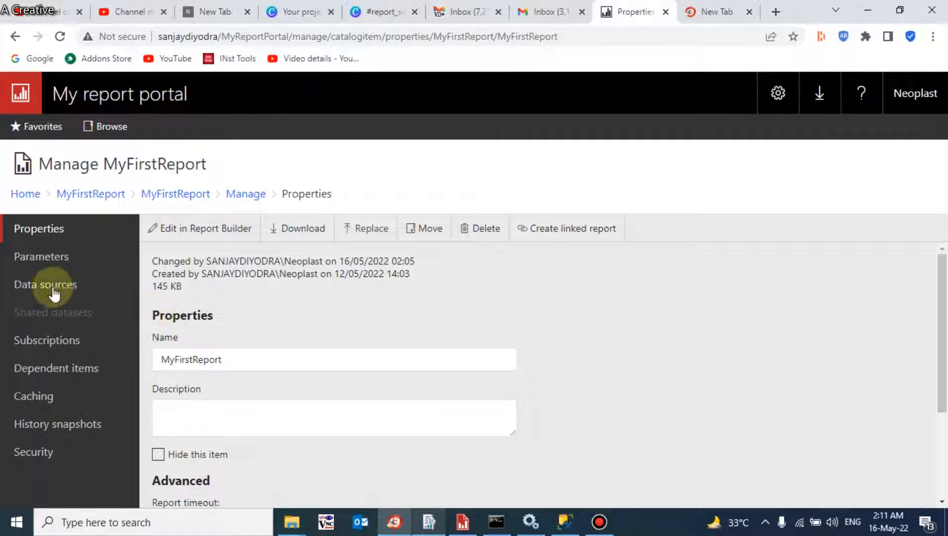
left_click(44, 339)
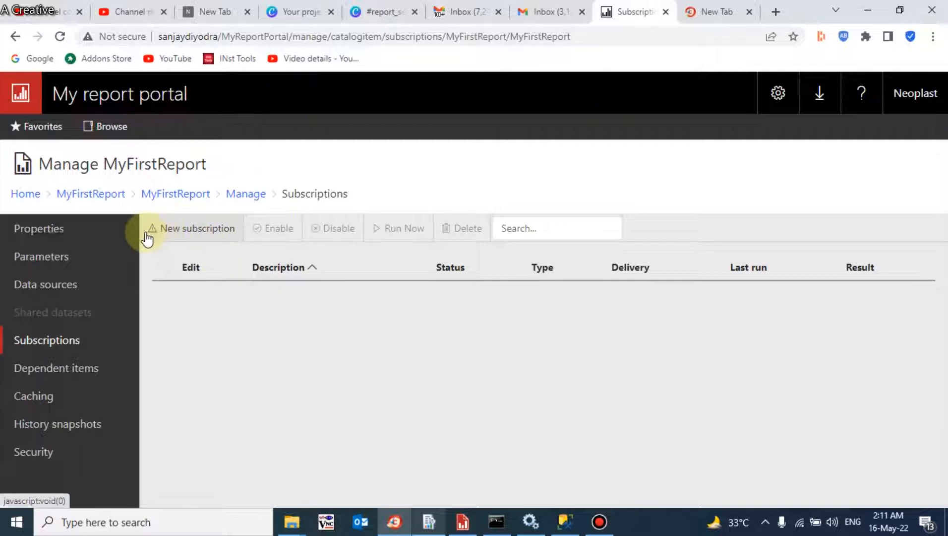
Step: Try New subscription, dismiss the stored-credentials error, and switch to Report Builder
left_click(205, 235)
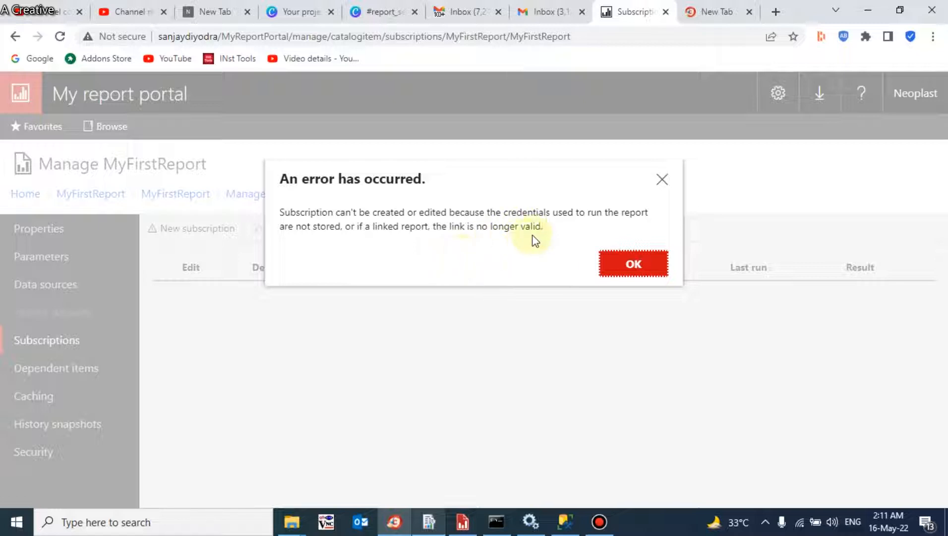
left_click_drag(549, 229, 276, 207)
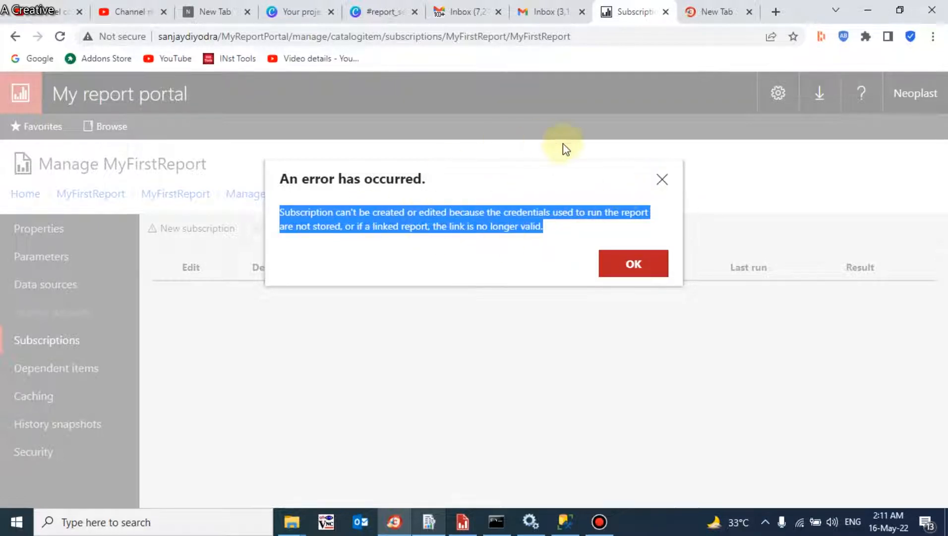
left_click(663, 179)
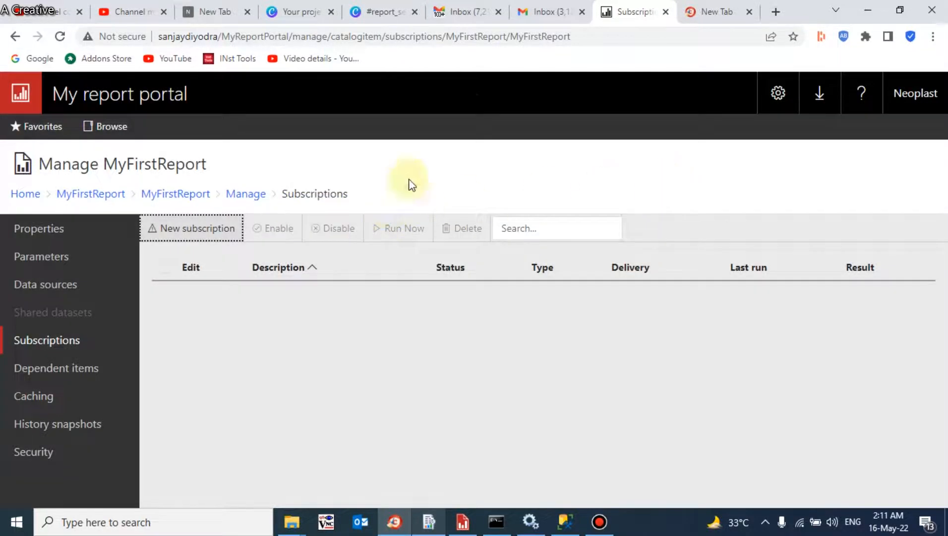
left_click(463, 522)
Step: Open MyFirstReport from the report server and expand Data Sources to reveal DataSource1
left_click(20, 29)
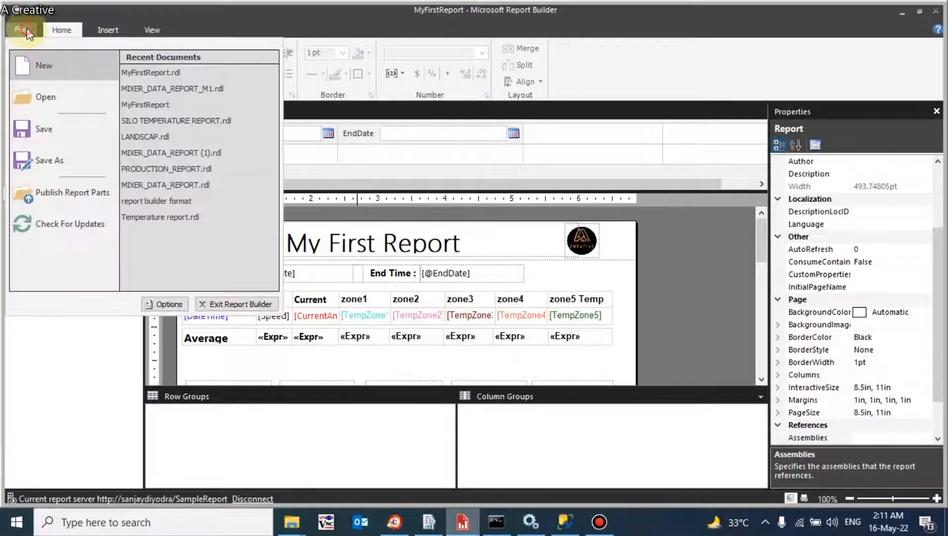
left_click(32, 95)
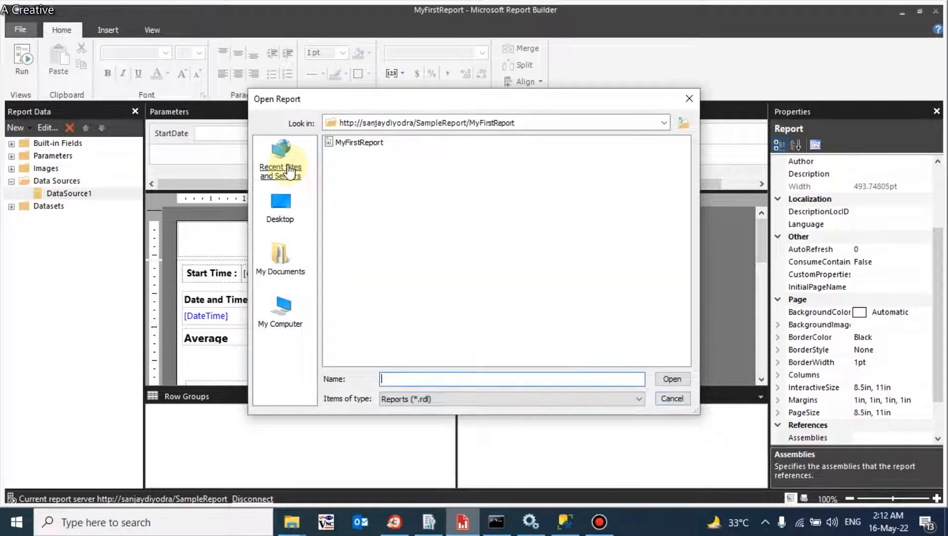
double_click(344, 142)
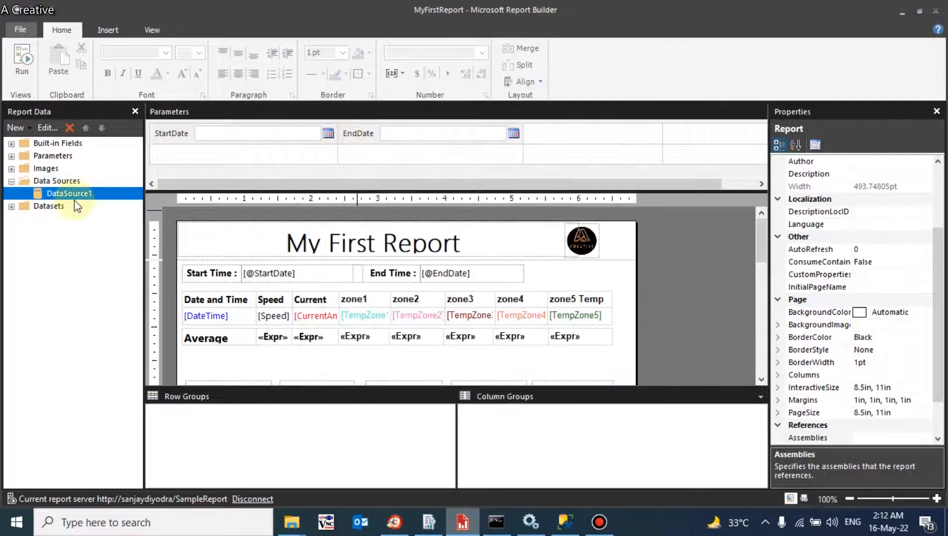
double_click(70, 194)
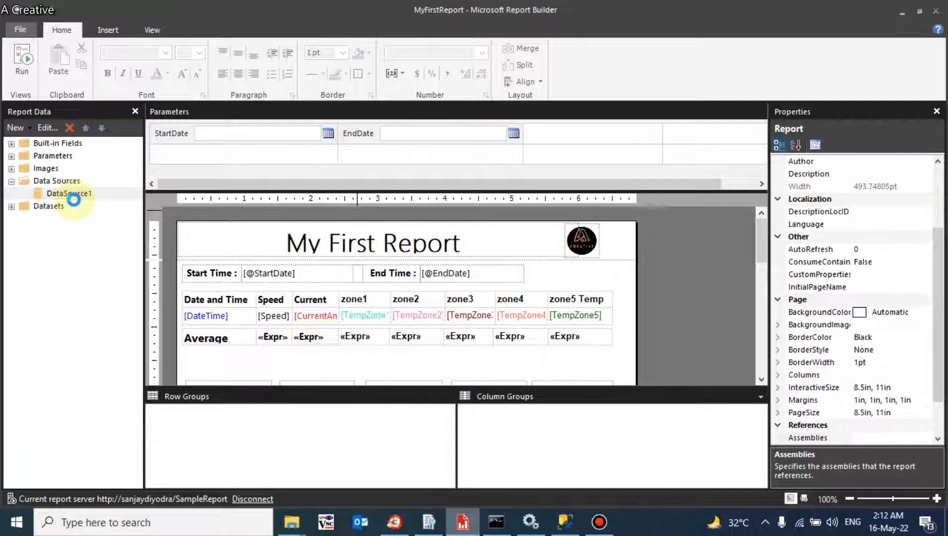
left_click(11, 182)
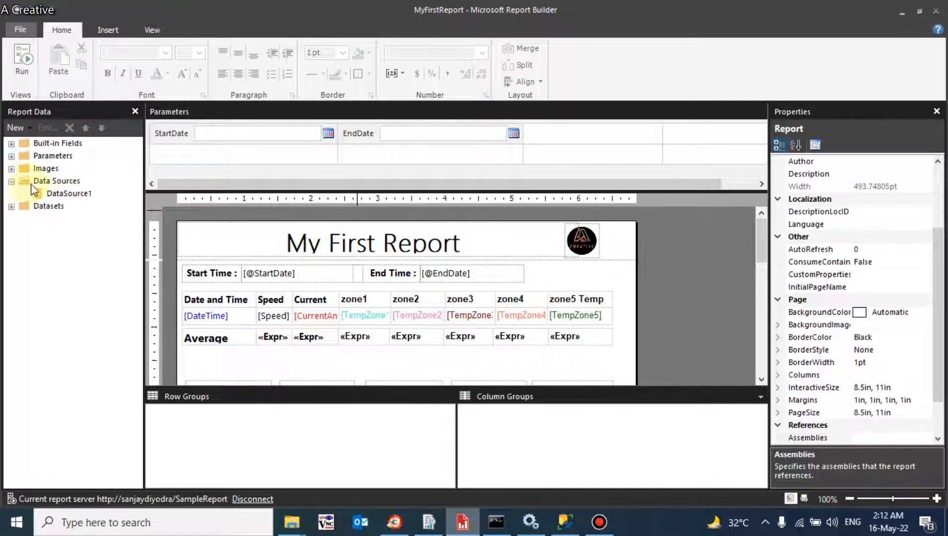
Step: In DataSource1's credentials, choose to use a stored user name and password
double_click(57, 192)
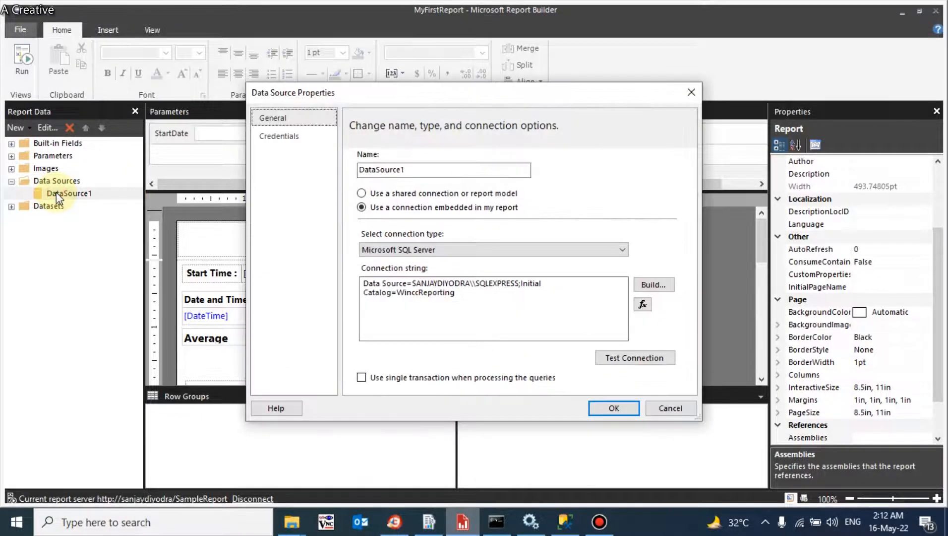
left_click(292, 138)
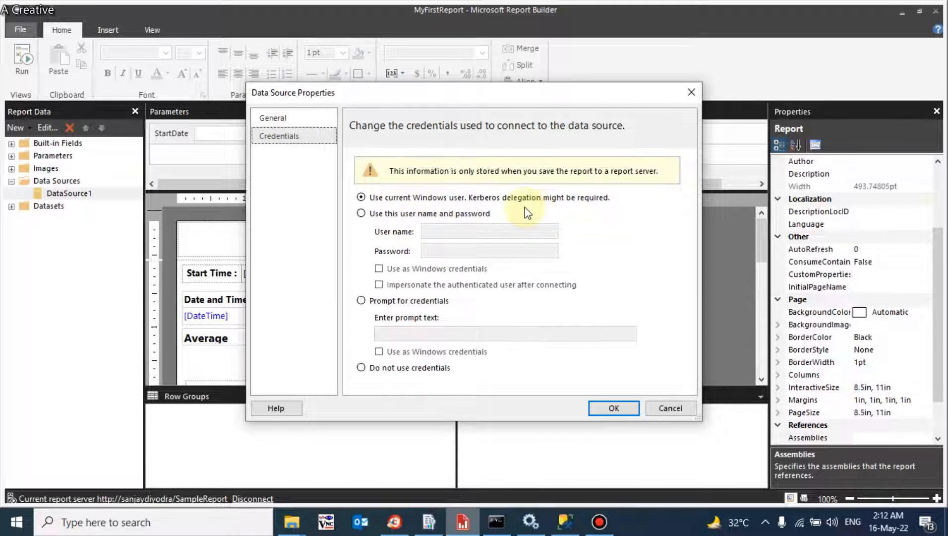
left_click(400, 219)
Step: Enter the account user name and password, mark them as Windows credentials, and confirm
left_click(460, 232)
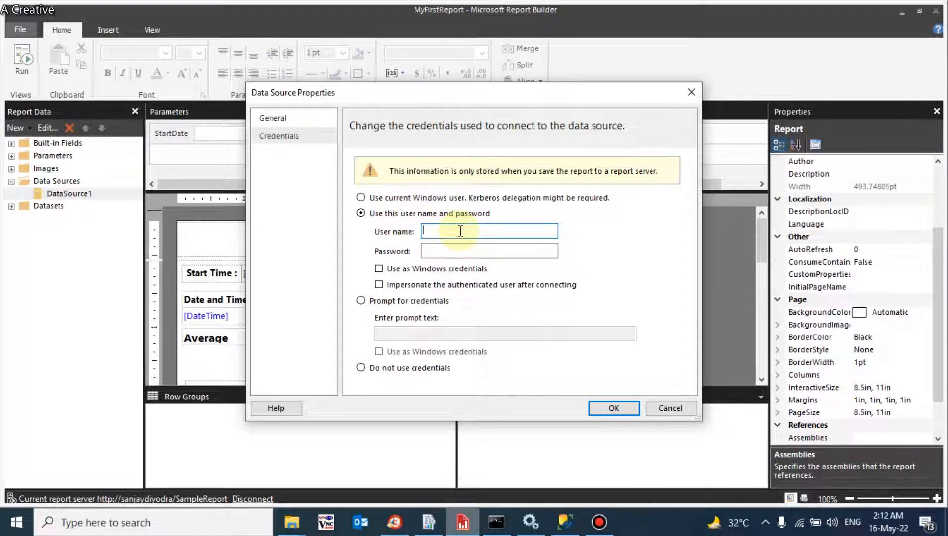
type("ne")
key("BackSpace")
key("BackSpace")
key("BackSpace")
key("BackSpace")
type("NEOPLAST")
key("Tab")
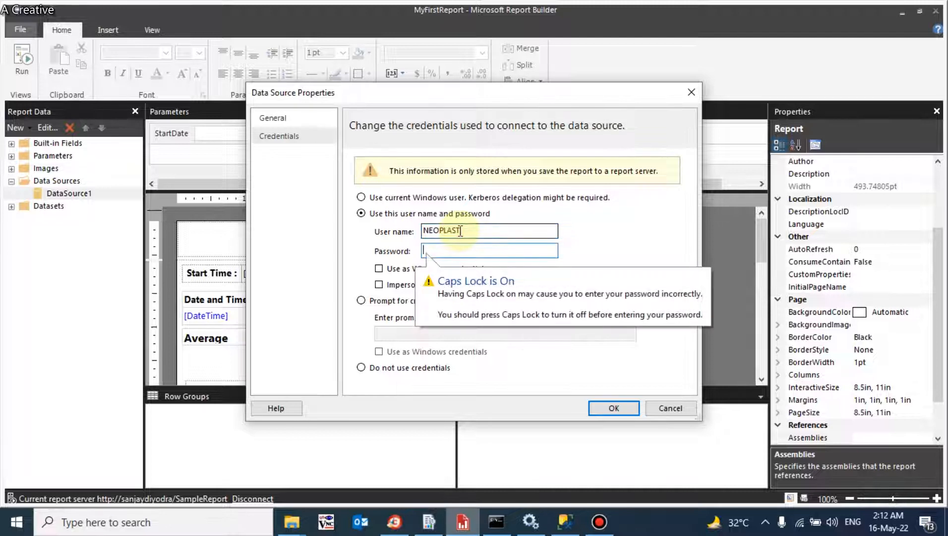
type("***")
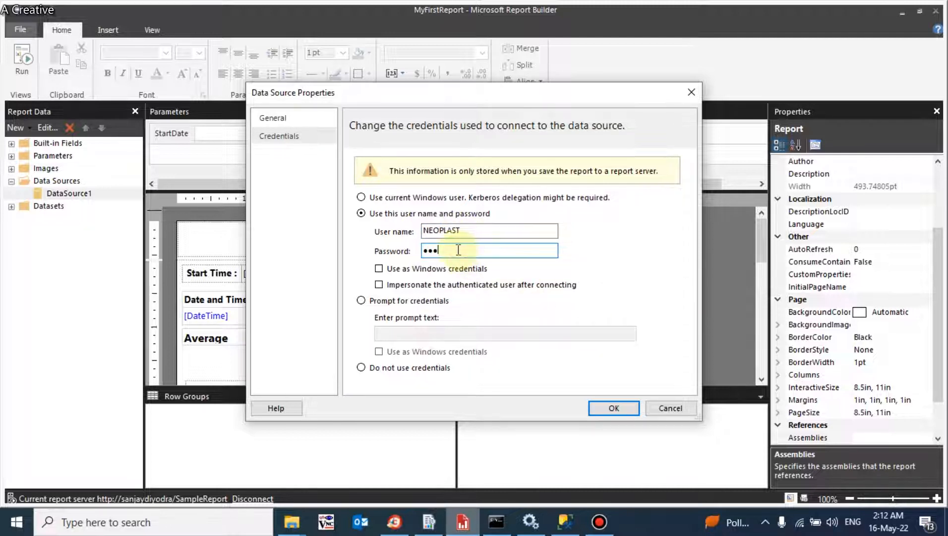
left_click_drag(459, 250, 421, 231)
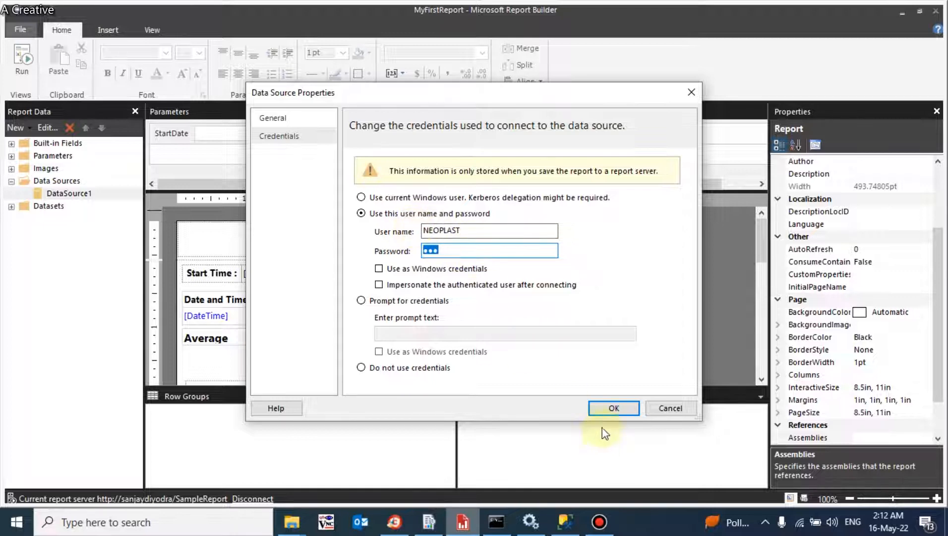
left_click(420, 272)
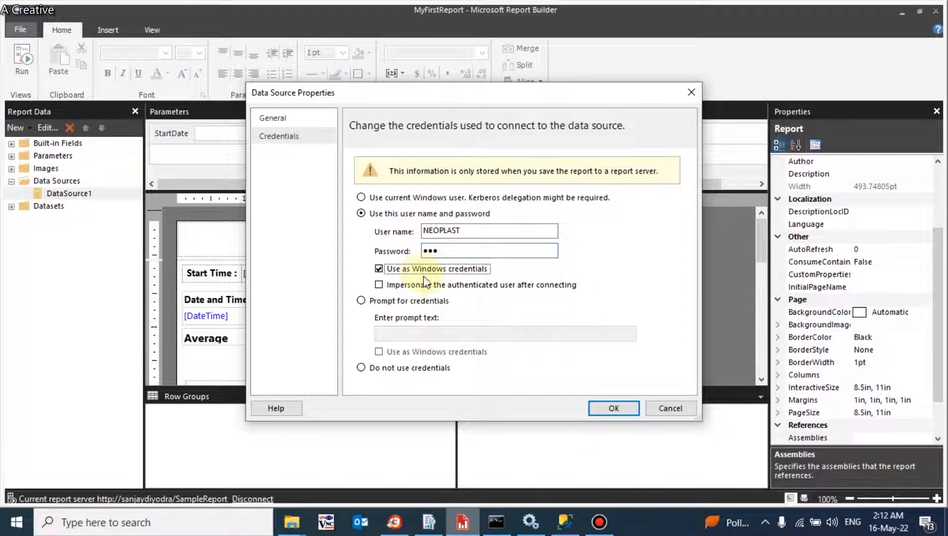
left_click(614, 409)
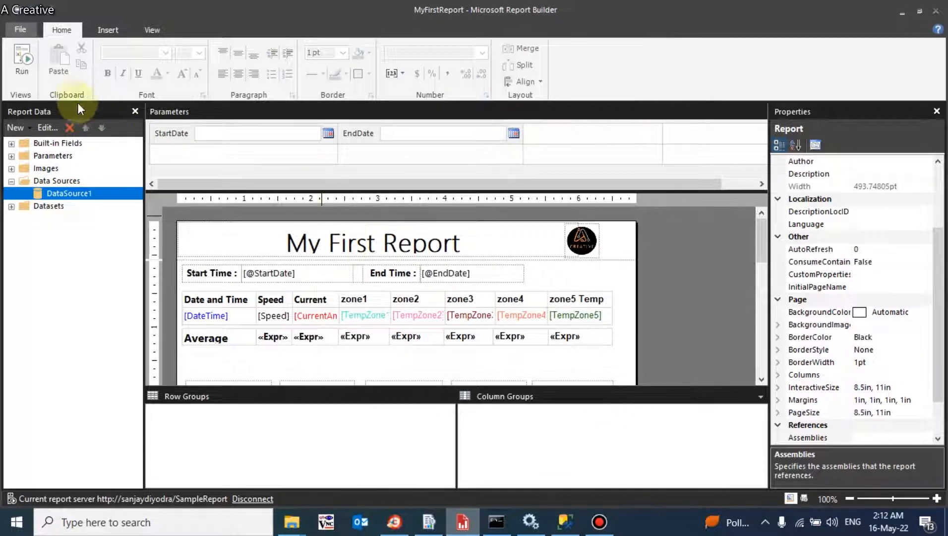
Step: Save MyFirstReport and return to the portal's Subscriptions page in Chrome
left_click(20, 29)
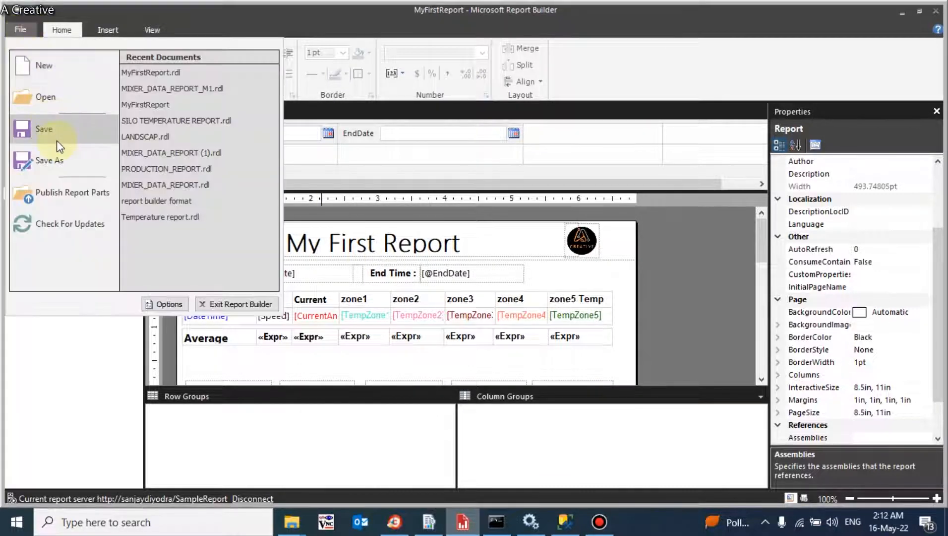
left_click(57, 142)
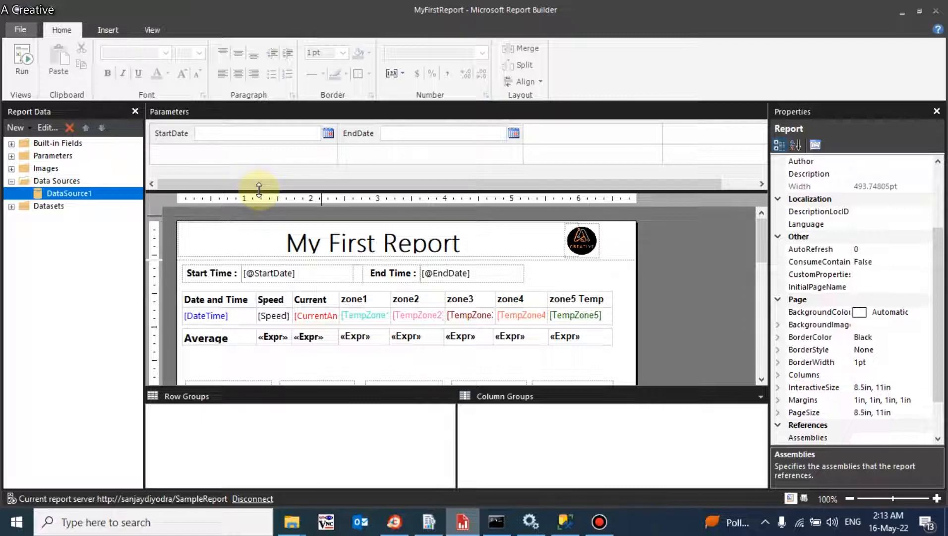
left_click(394, 521)
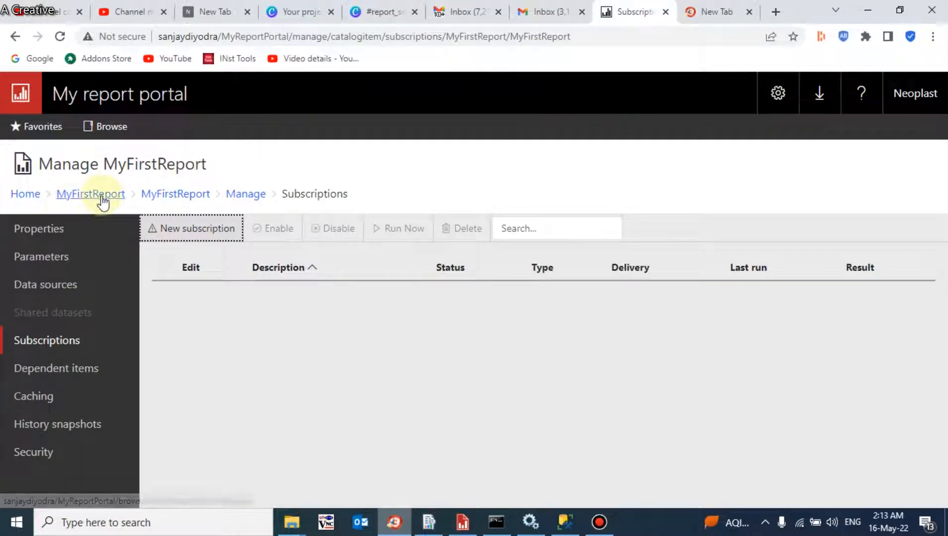
Step: Refresh MyFirstReport's Subscriptions page and begin a New subscription
left_click(60, 36)
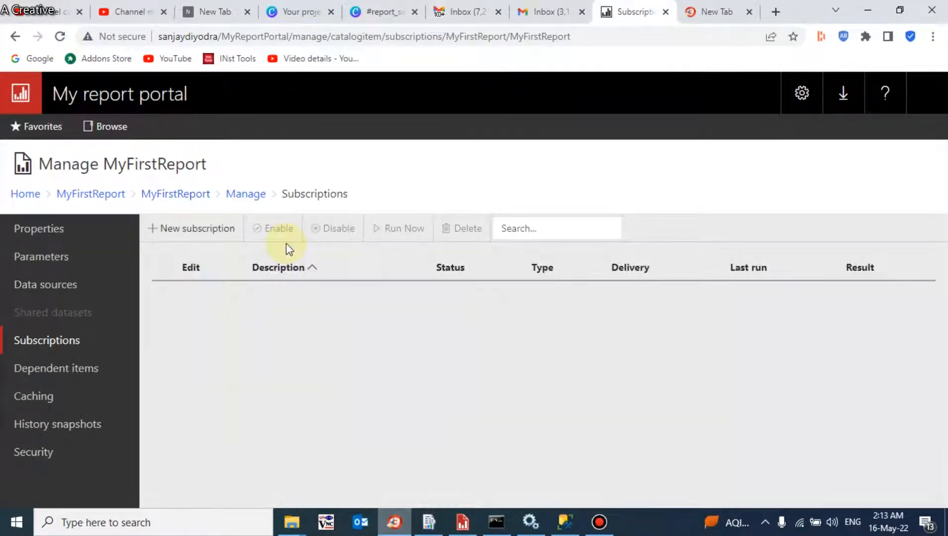
left_click(165, 232)
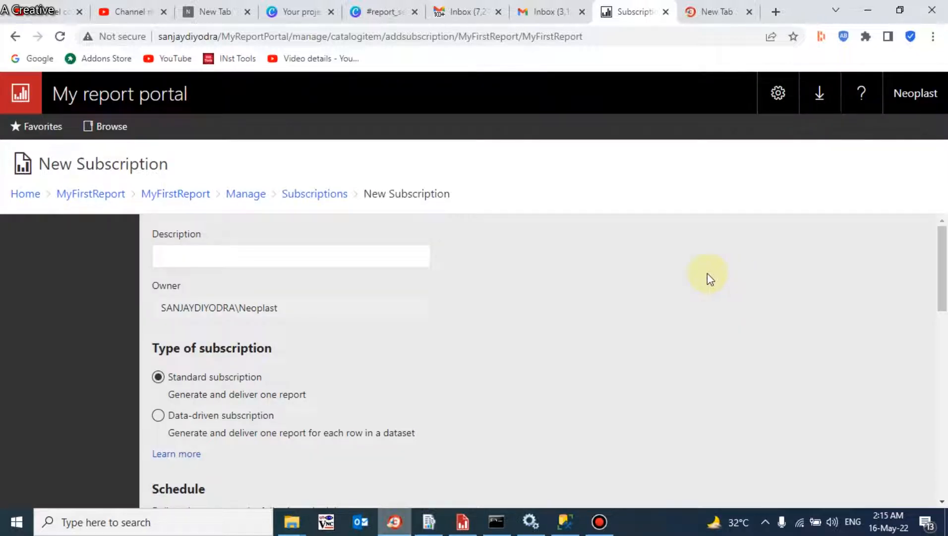
Step: Enter 'MyReport Subscription' as the description and scroll down to the Schedule section
left_click(240, 253)
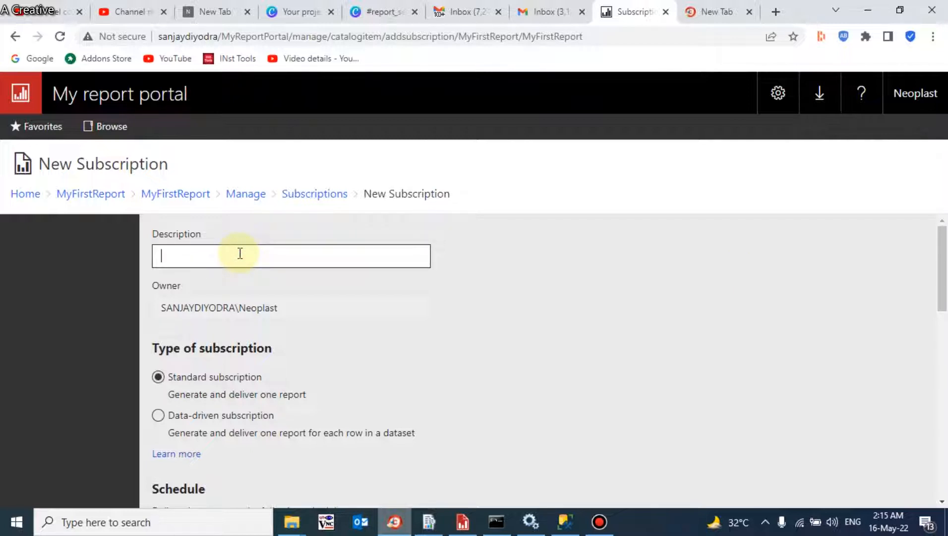
type("MyReport Subscr")
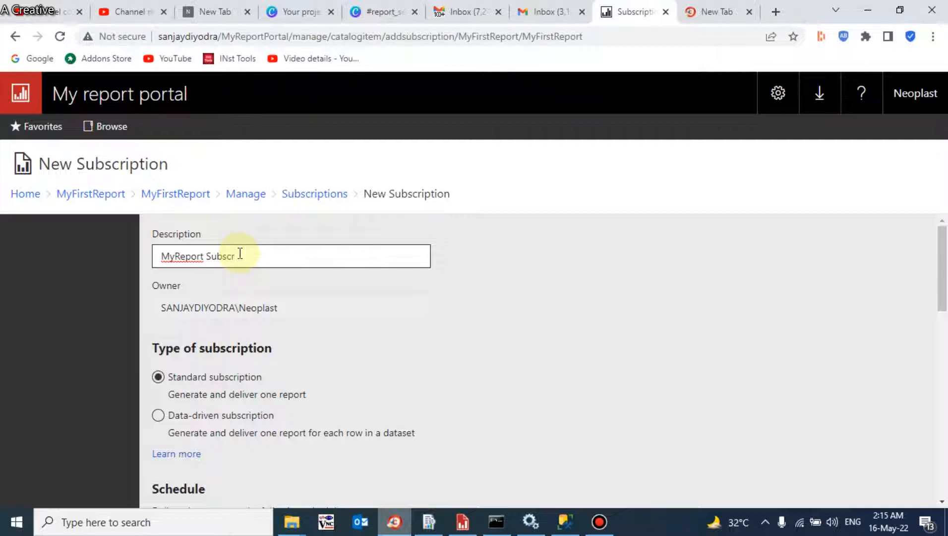
type("iption")
left_click(292, 311)
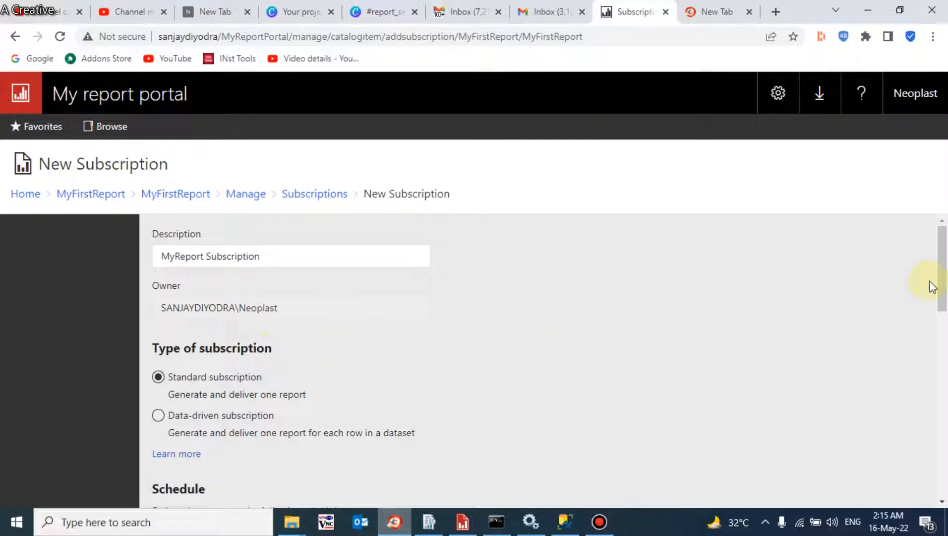
left_click_drag(942, 275, 942, 347)
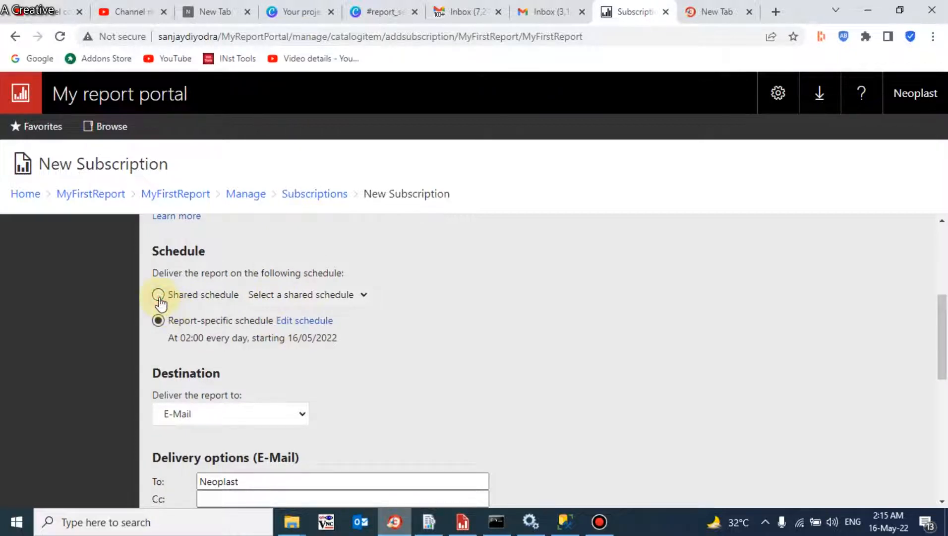
Step: Open the report-specific schedule editor and try the days-of-week and weekday options
left_click(295, 323)
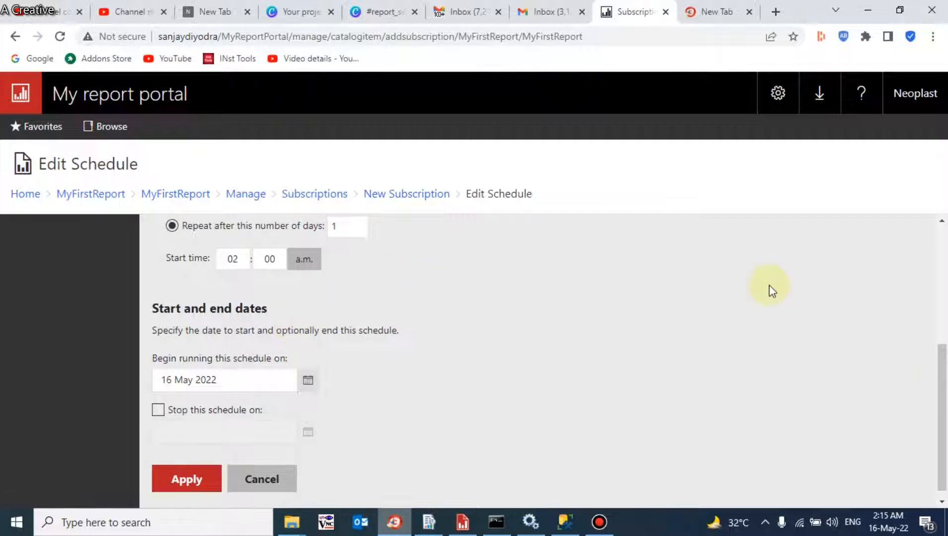
left_click_drag(937, 371, 918, 263)
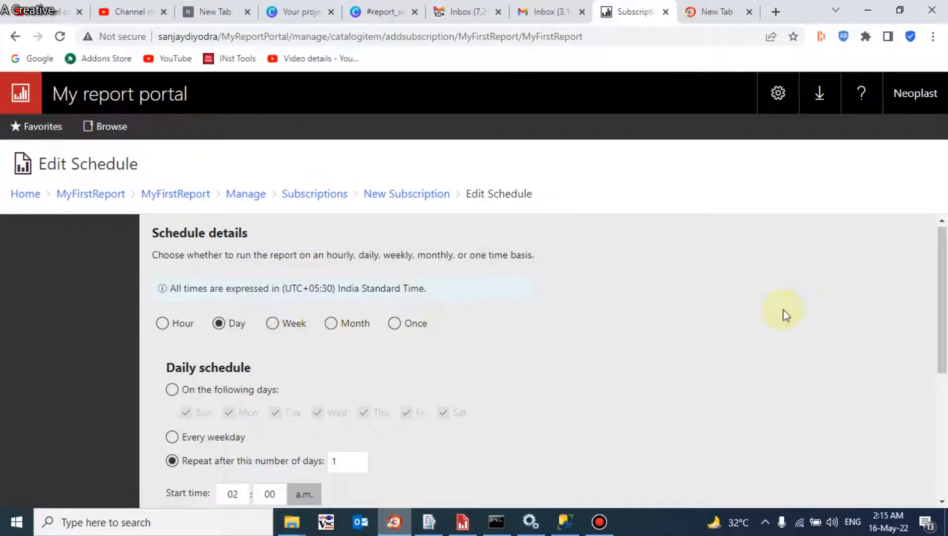
left_click_drag(942, 309, 943, 349)
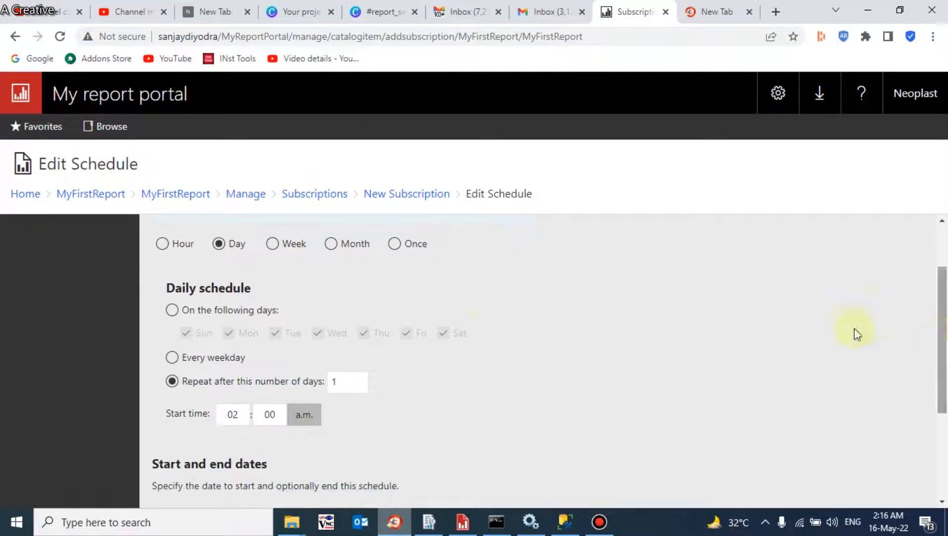
left_click(173, 310)
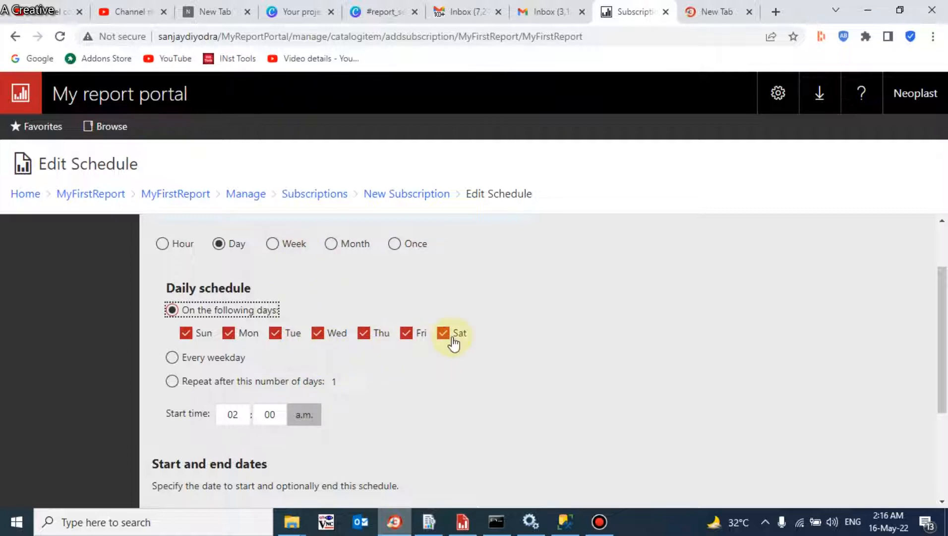
left_click(205, 367)
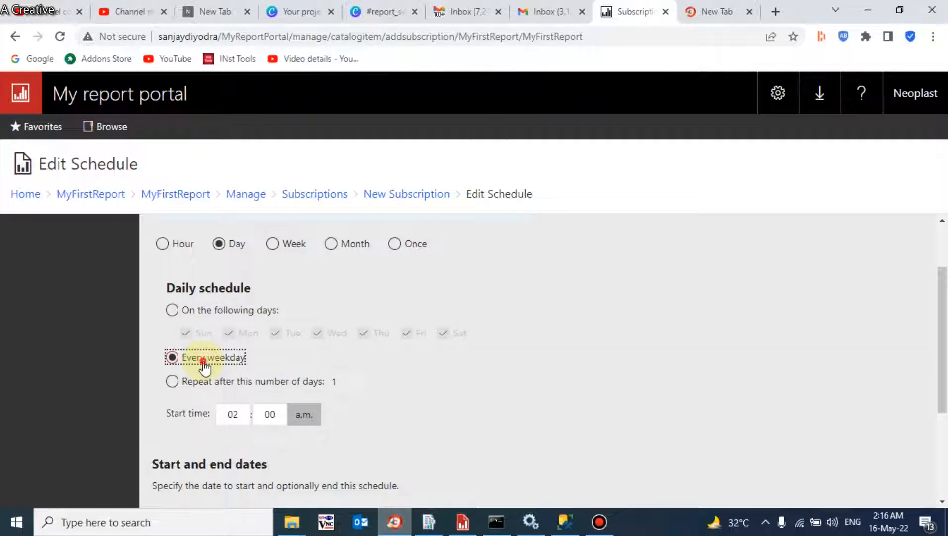
left_click(194, 309)
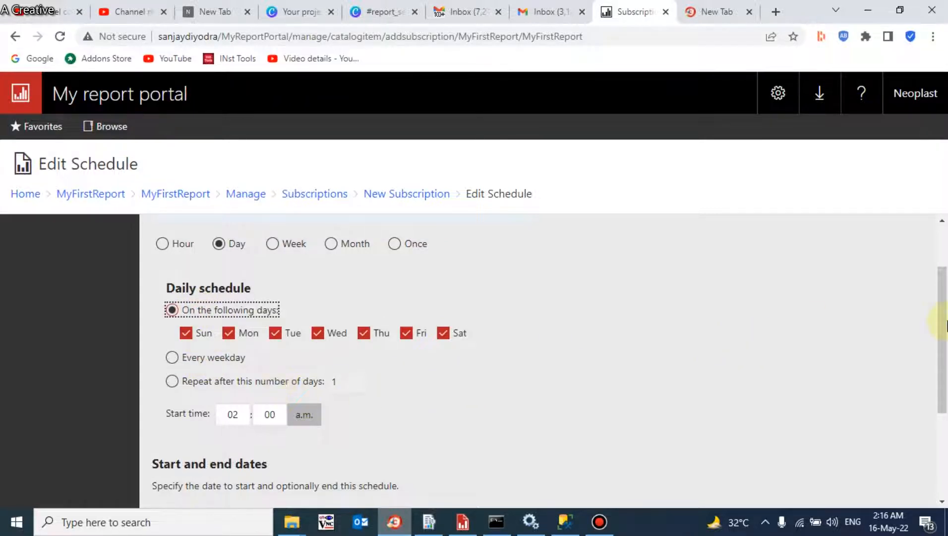
left_click_drag(942, 320, 940, 346)
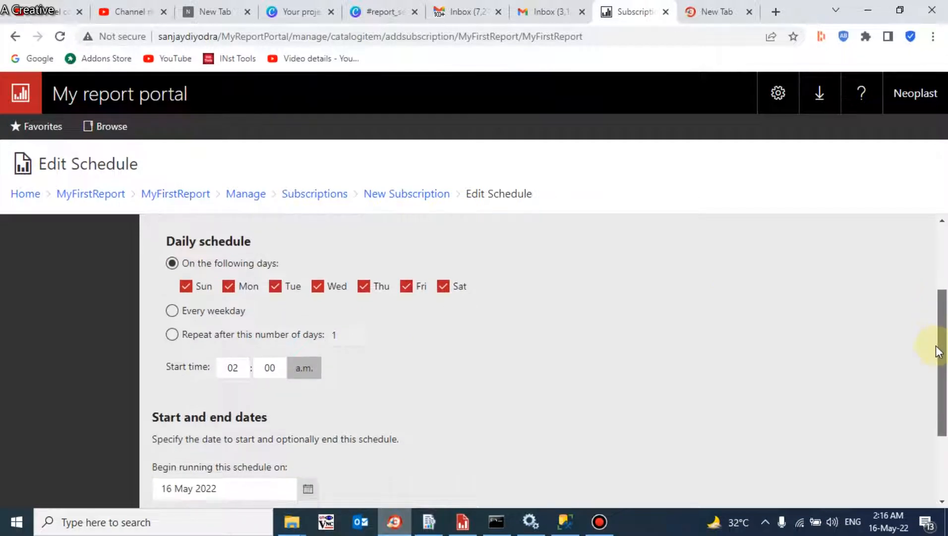
Step: Set the schedule to repeat every 1 day starting at 02:16 a.m
double_click(267, 337)
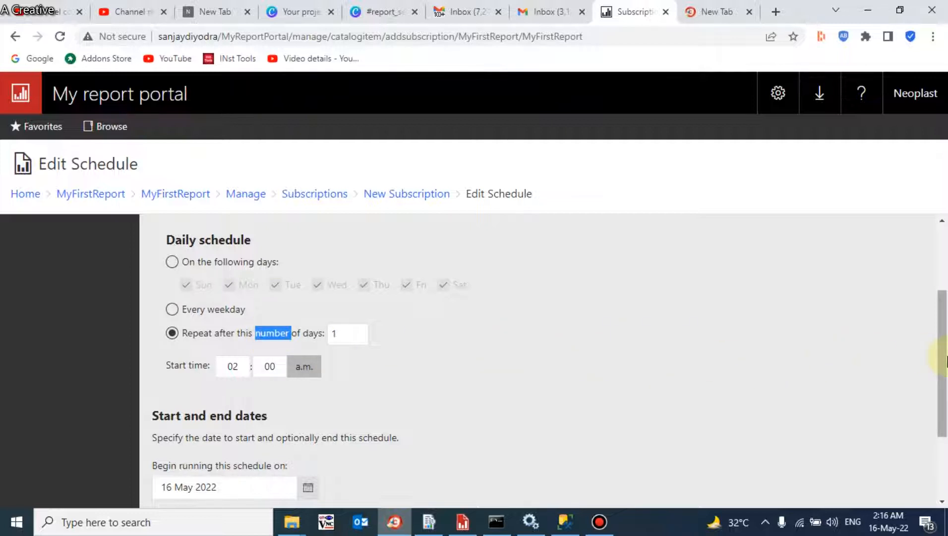
left_click_drag(940, 360, 940, 381)
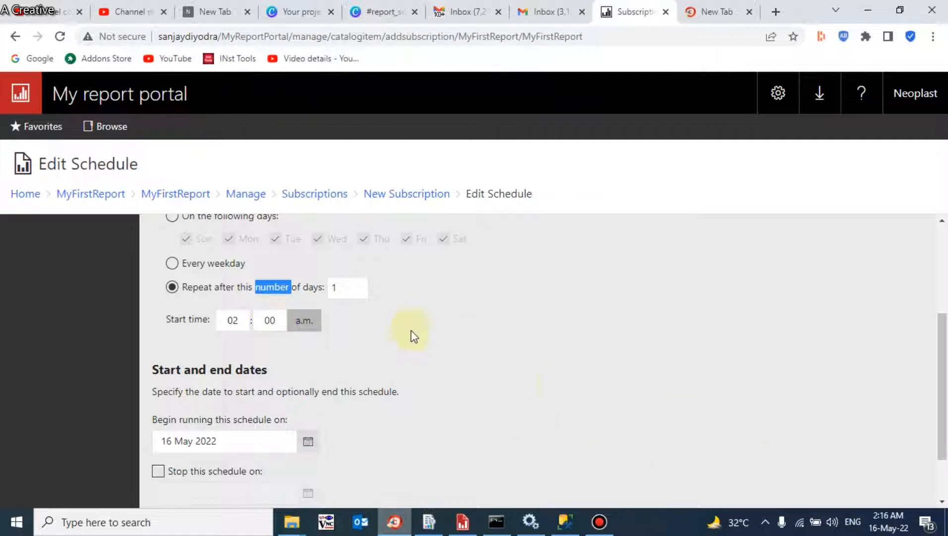
double_click(267, 321)
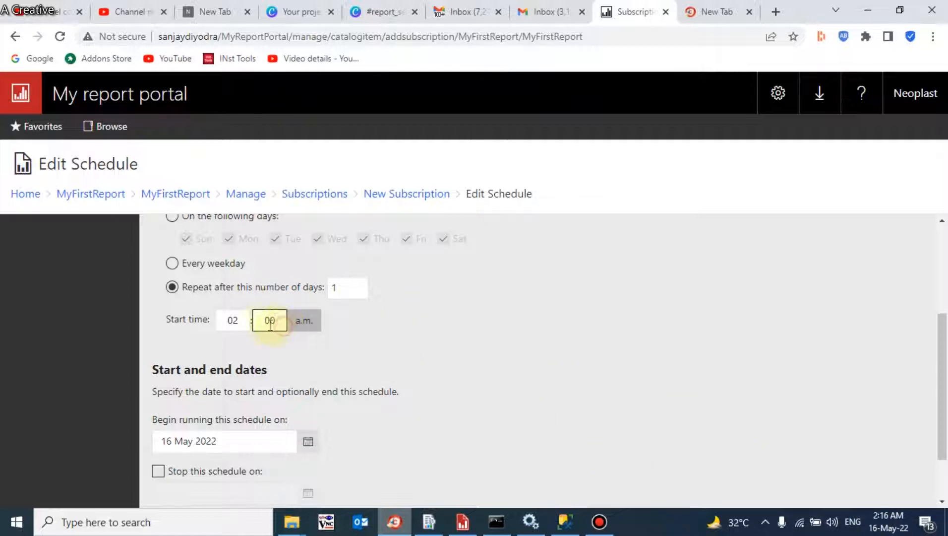
type("16")
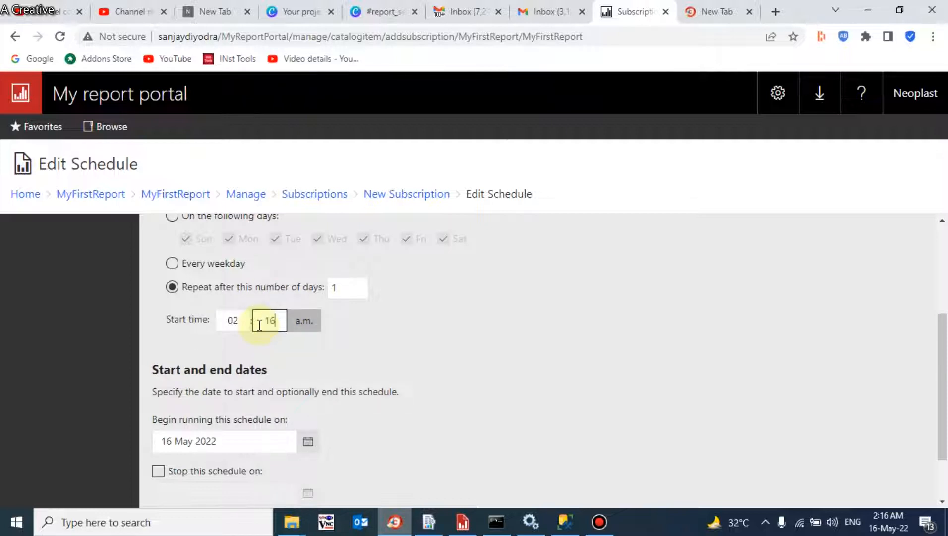
left_click_drag(940, 348, 937, 411)
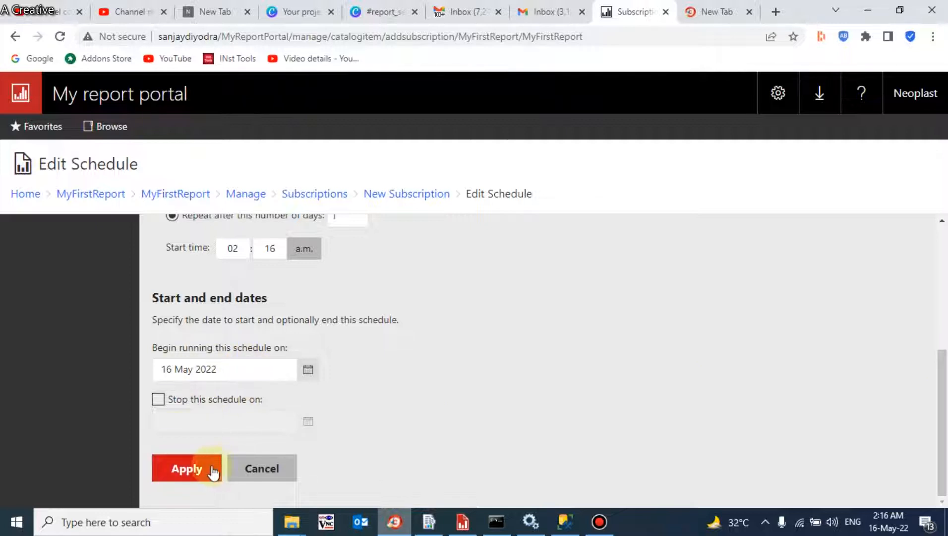
Step: Apply the 02:16 daily schedule and clear the existing recipient from the To field
left_click(187, 469)
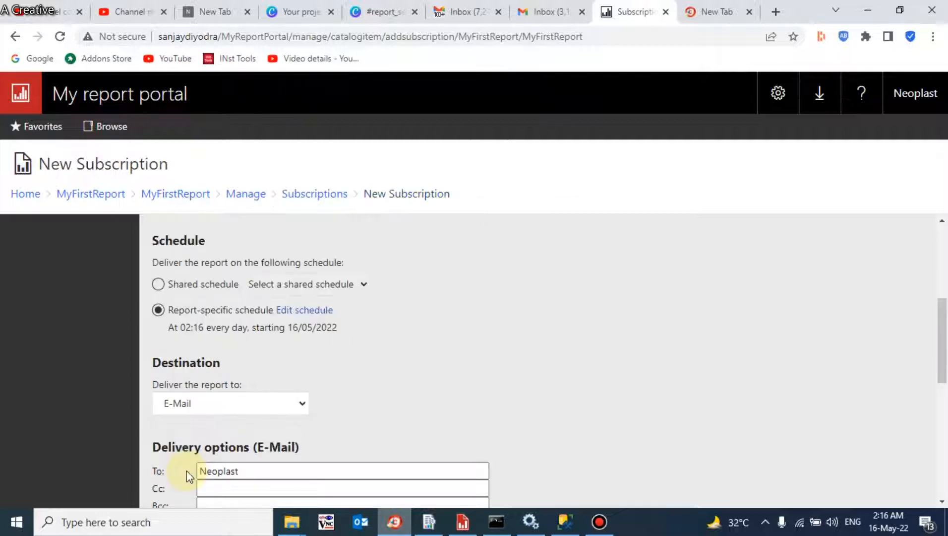
left_click_drag(942, 330, 927, 391)
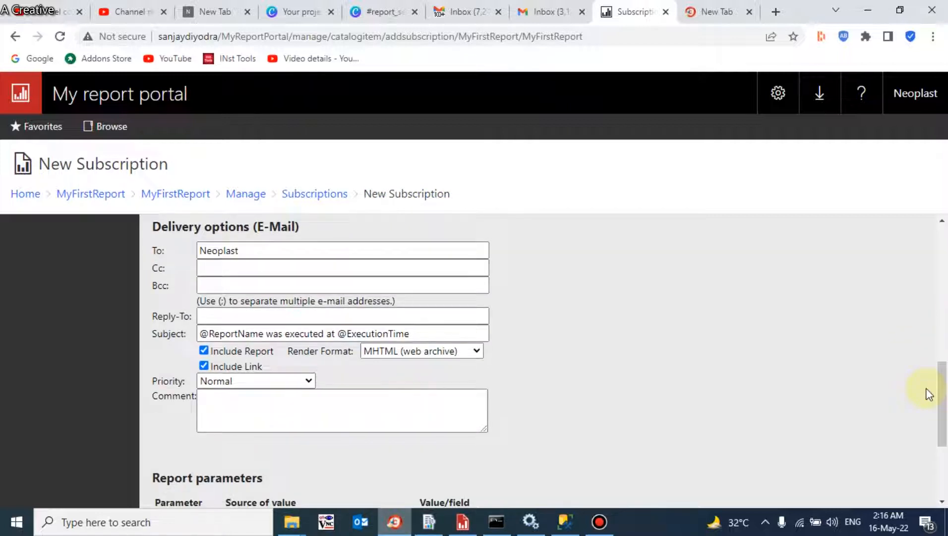
double_click(272, 251)
key("BackSpace")
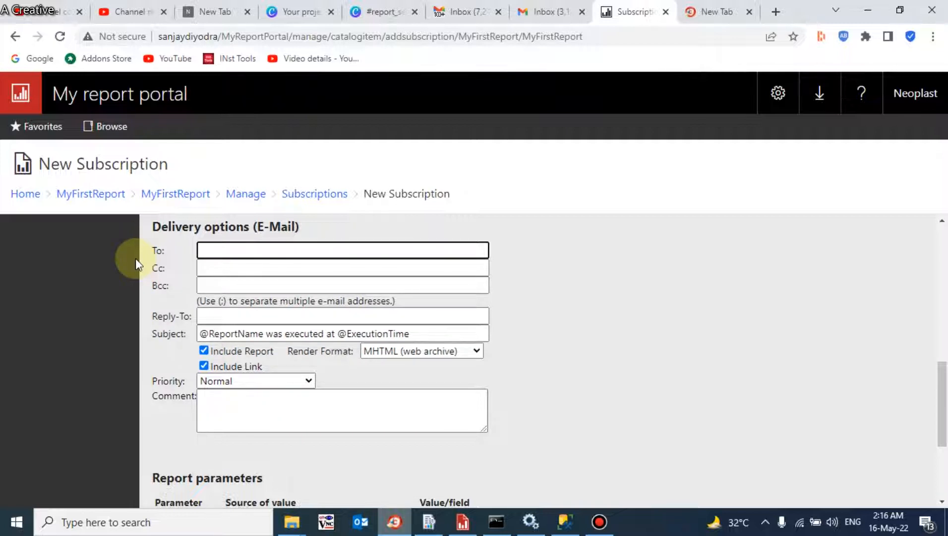
Step: Enter the recipient's Gmail address in the To field, fixing the typos
type("jay")
key("BackSpace")
key("BackSpace")
key("BackSpace")
key("BackSpace")
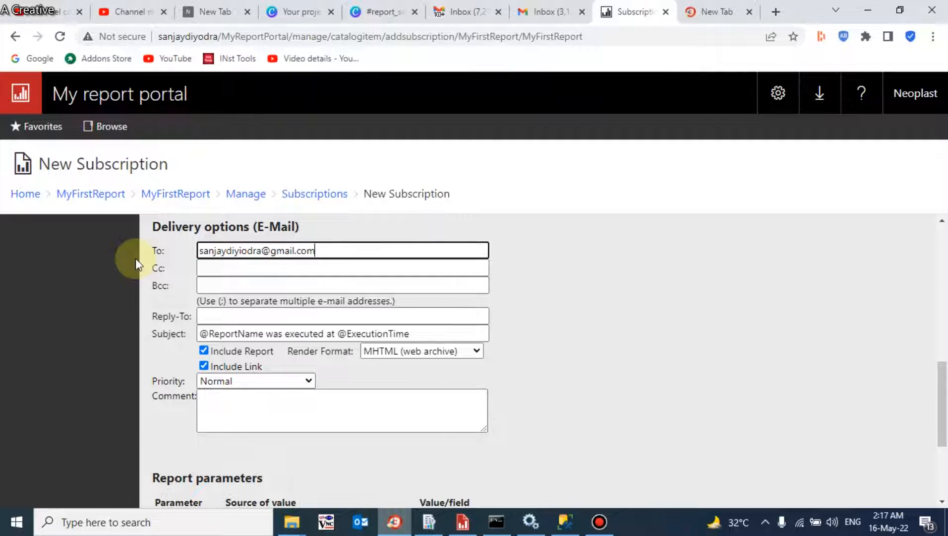
left_click(242, 250)
key("BackSpace")
Step: Move past the Cc field into the Reply-To address field
left_click(249, 268)
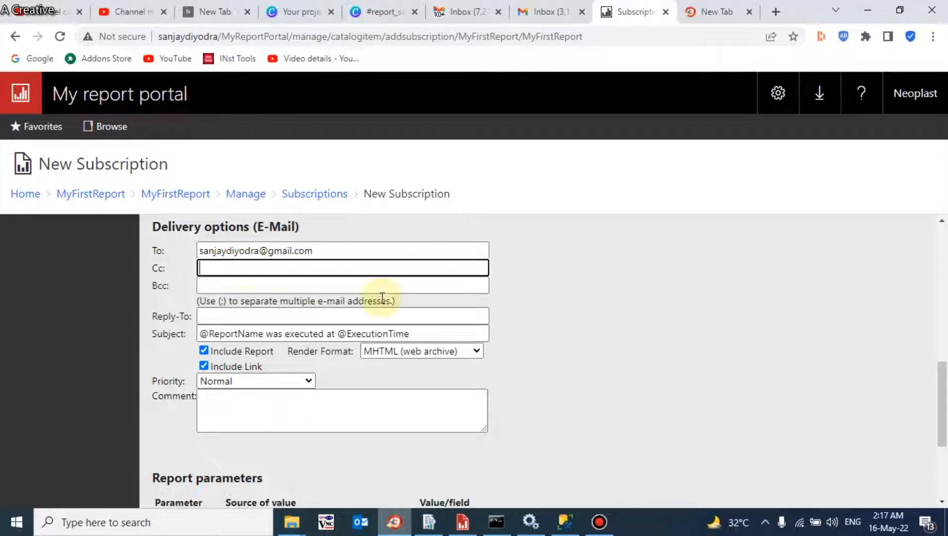
left_click_drag(938, 394, 940, 408)
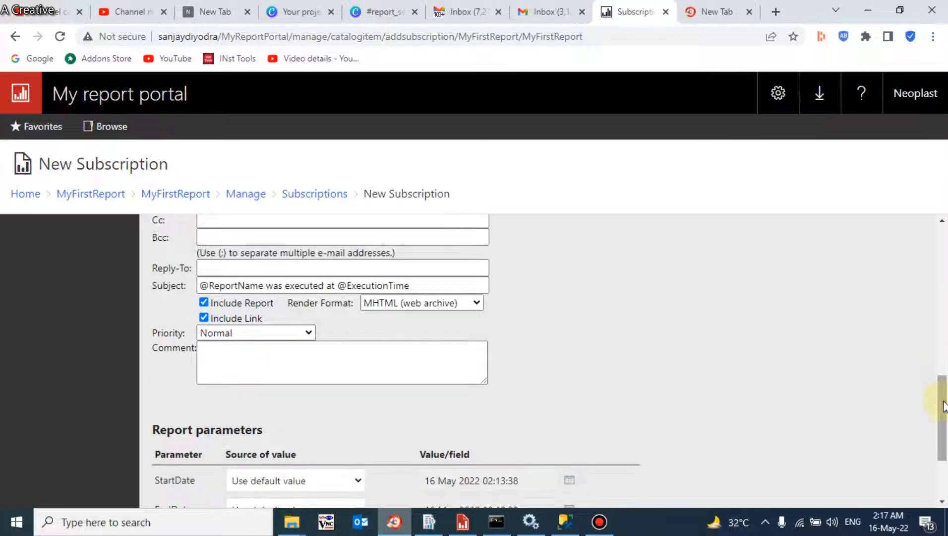
left_click(295, 264)
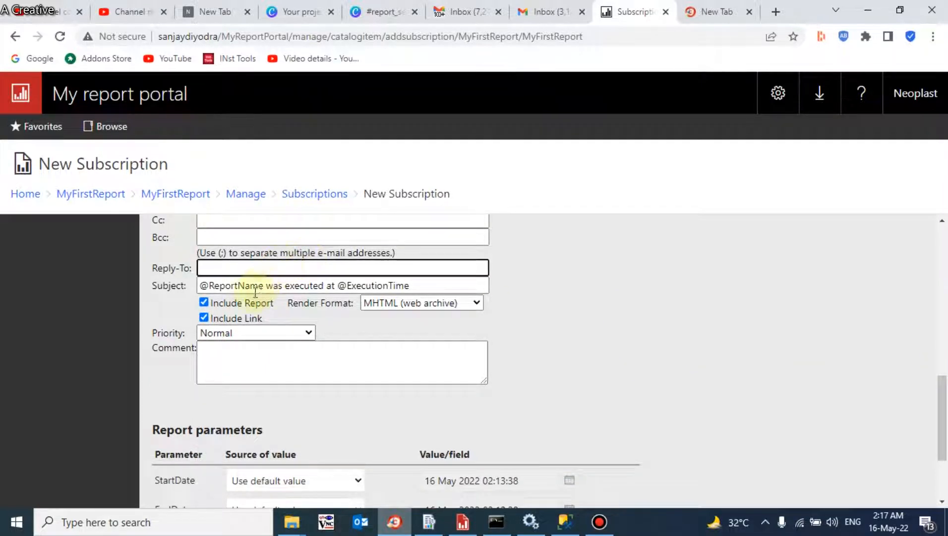
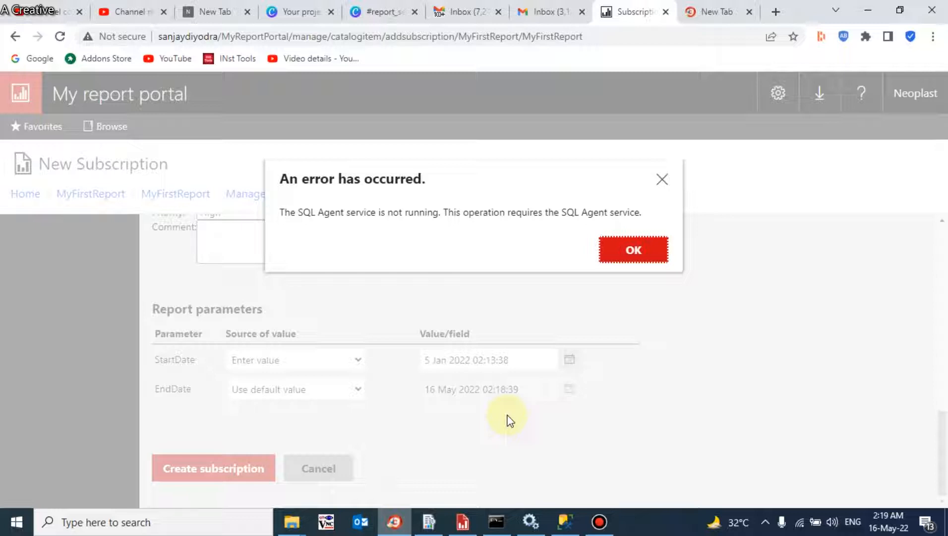
Step: Re-run the SERVERPROPERTY('EDITION') query and widen the result column to show Developer Edition (64-bit)
left_click(565, 522)
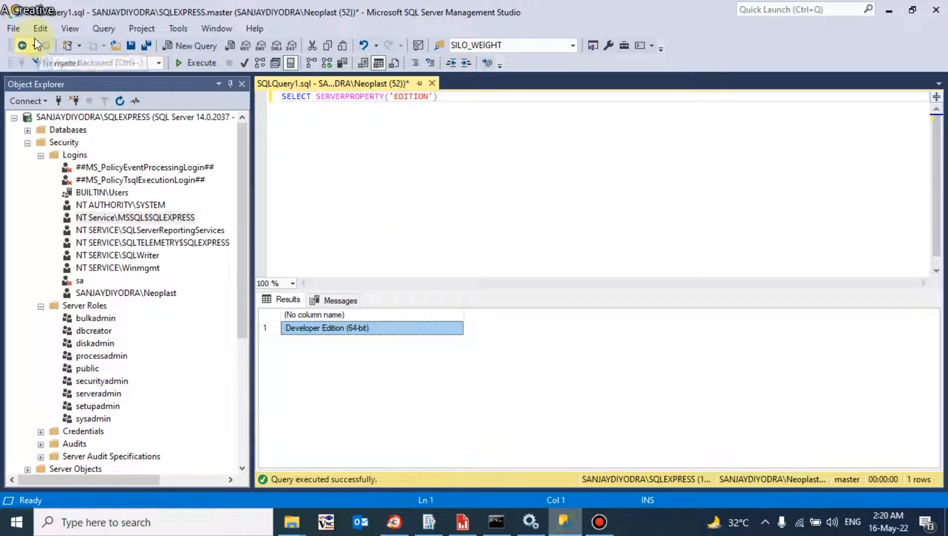
left_click_drag(449, 96, 283, 96)
left_click(369, 97)
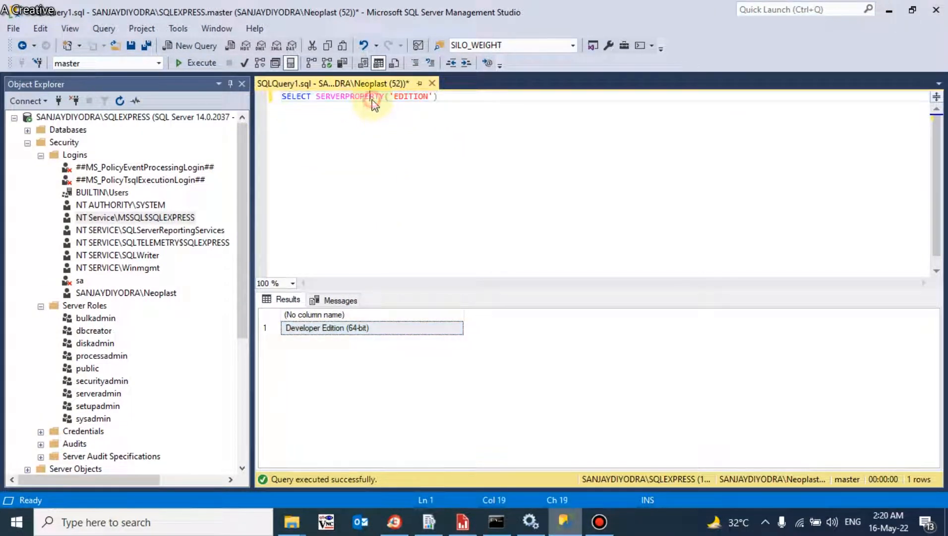
left_click(415, 98)
left_click(196, 63)
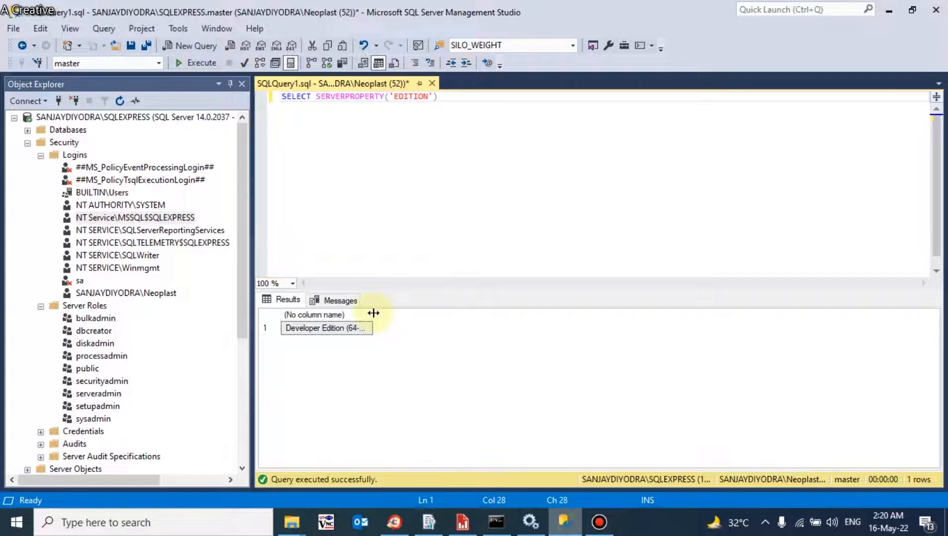
left_click_drag(373, 312, 483, 320)
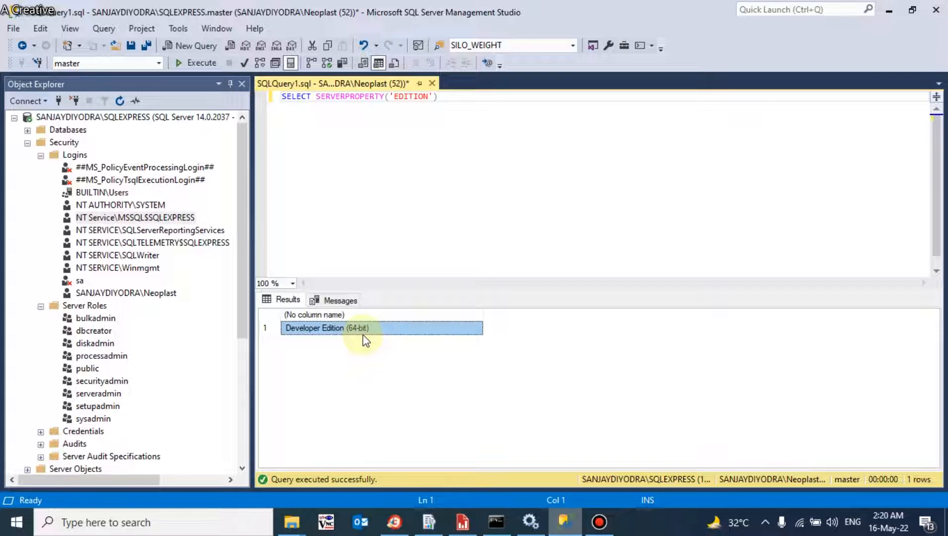
left_click(293, 520)
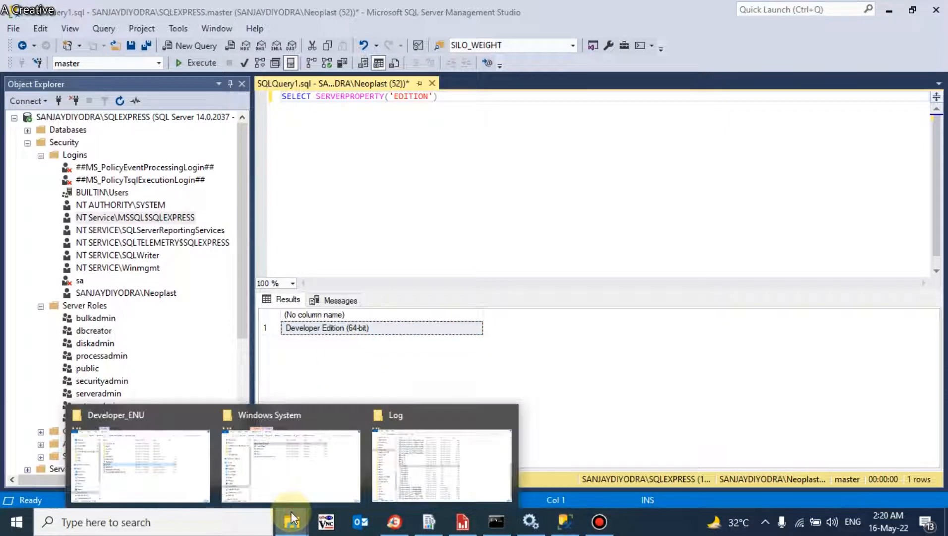
Step: Launch SETUP from C:\SQLServer2017Media\Developer_ENU and approve the User Account Control prompt
left_click(147, 451)
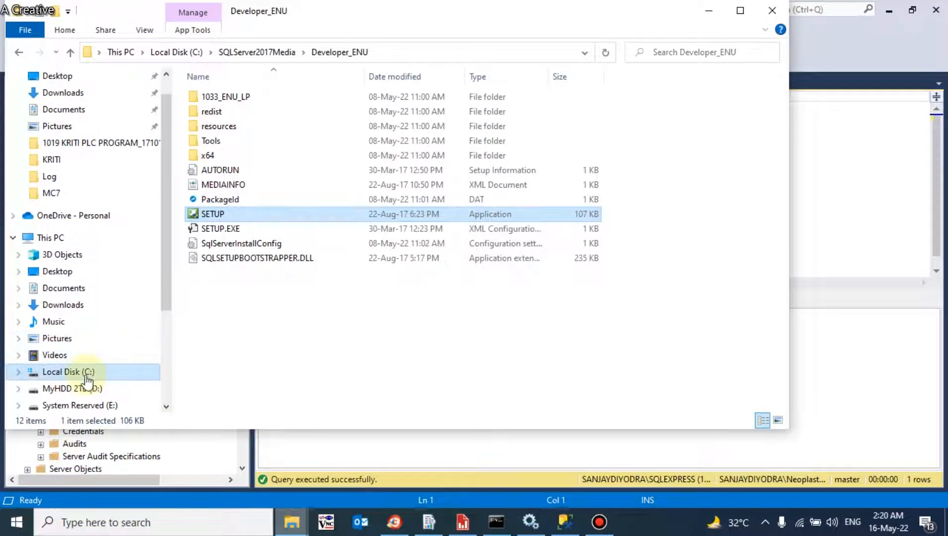
left_click(84, 372)
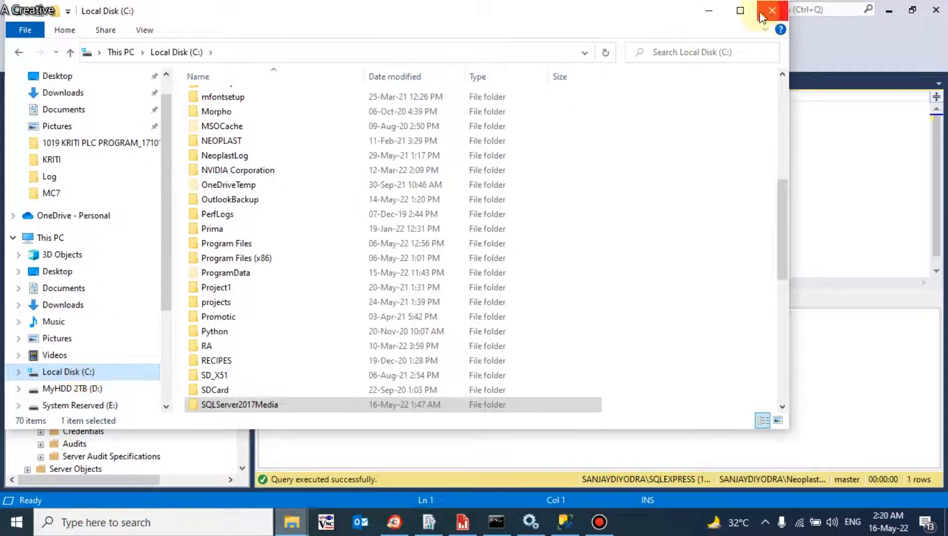
left_click(740, 10)
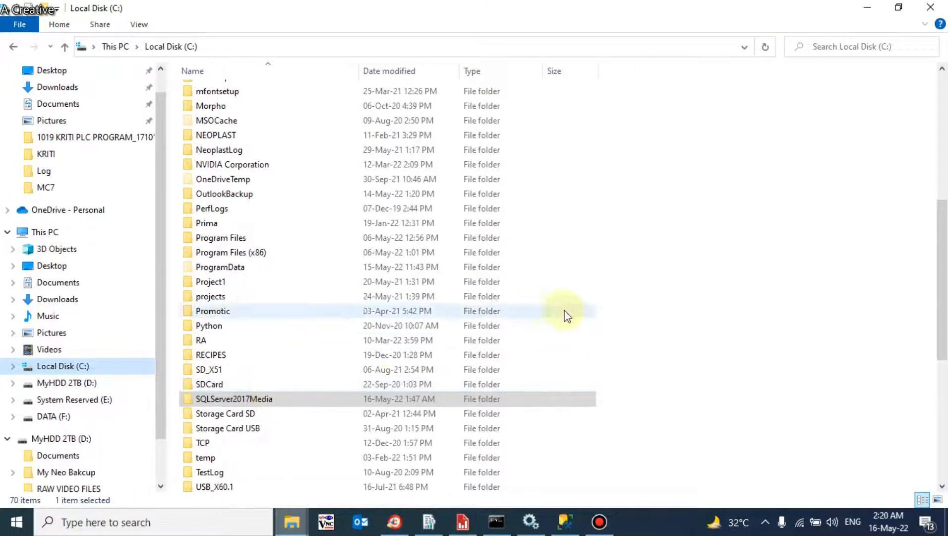
left_click_drag(939, 263, 930, 363)
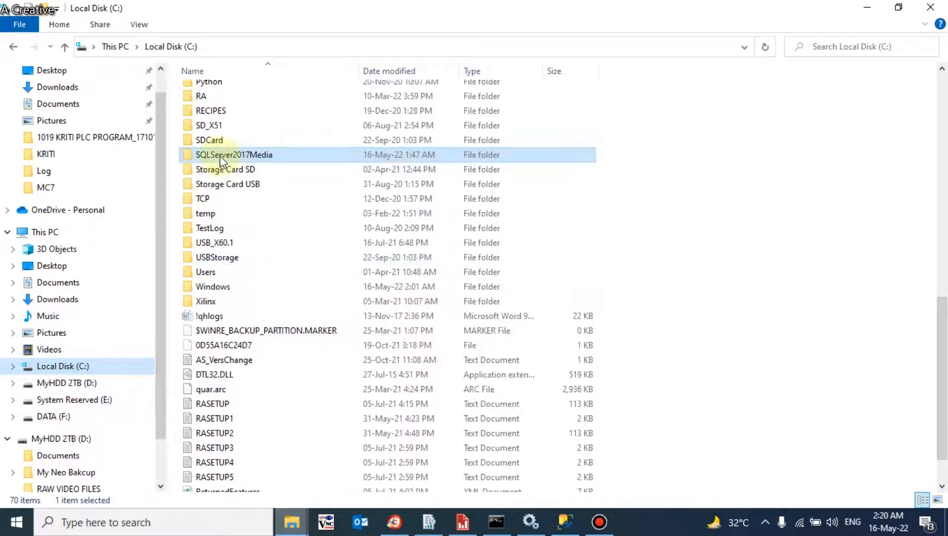
mouse_move(220, 159)
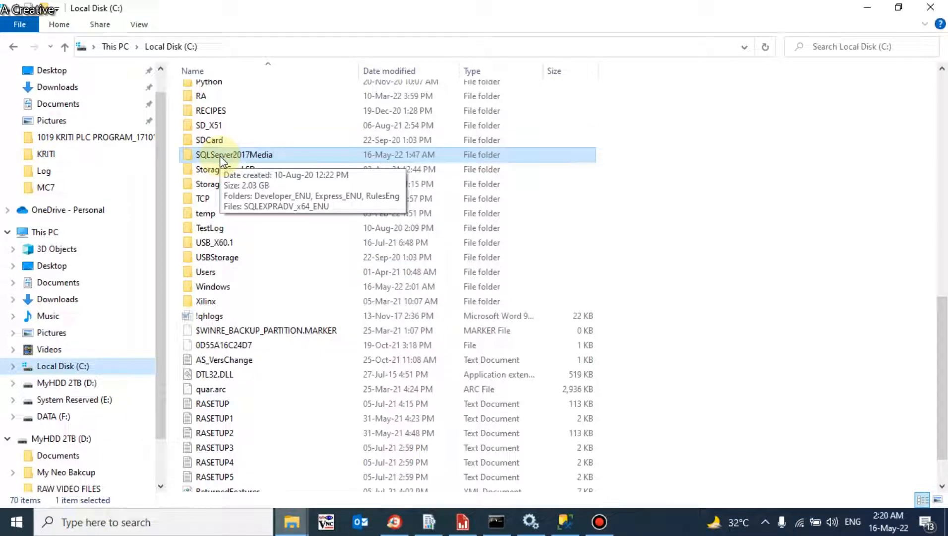
double_click(251, 160)
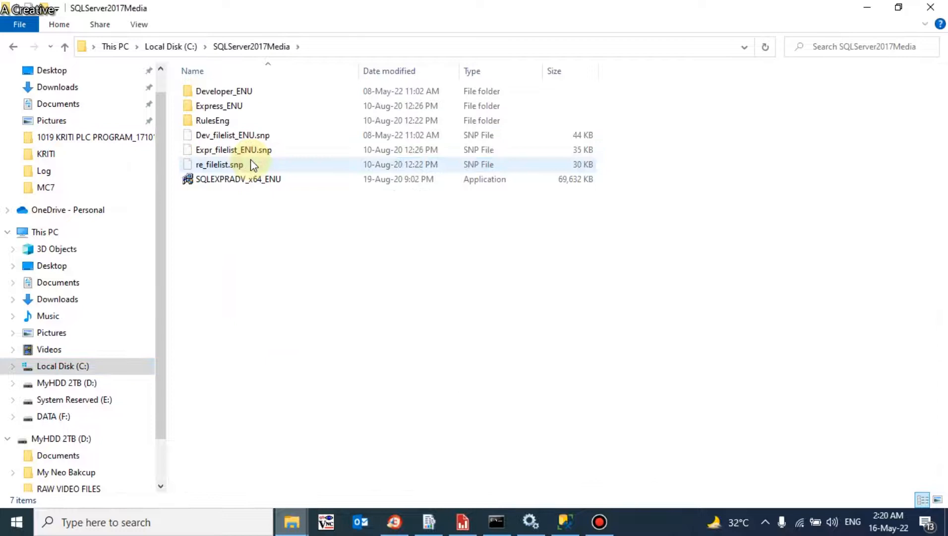
double_click(229, 92)
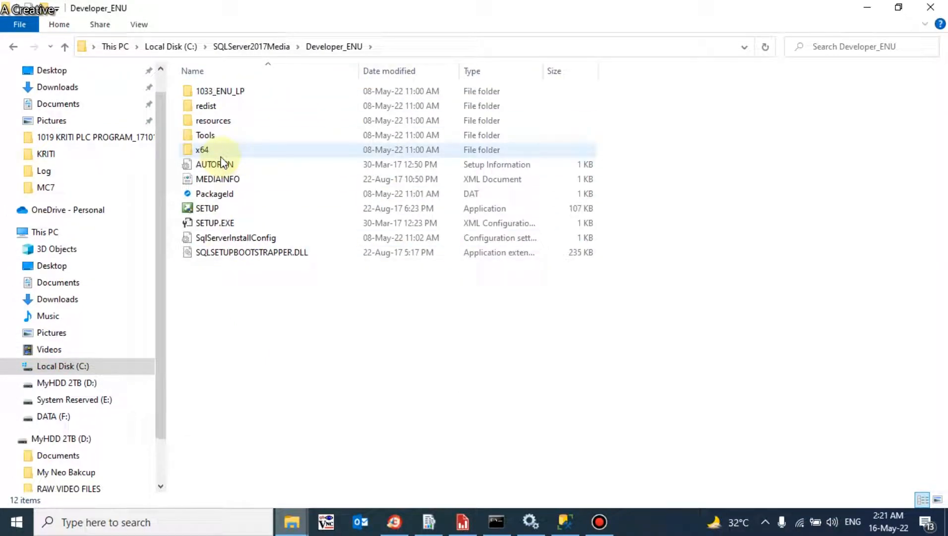
double_click(206, 215)
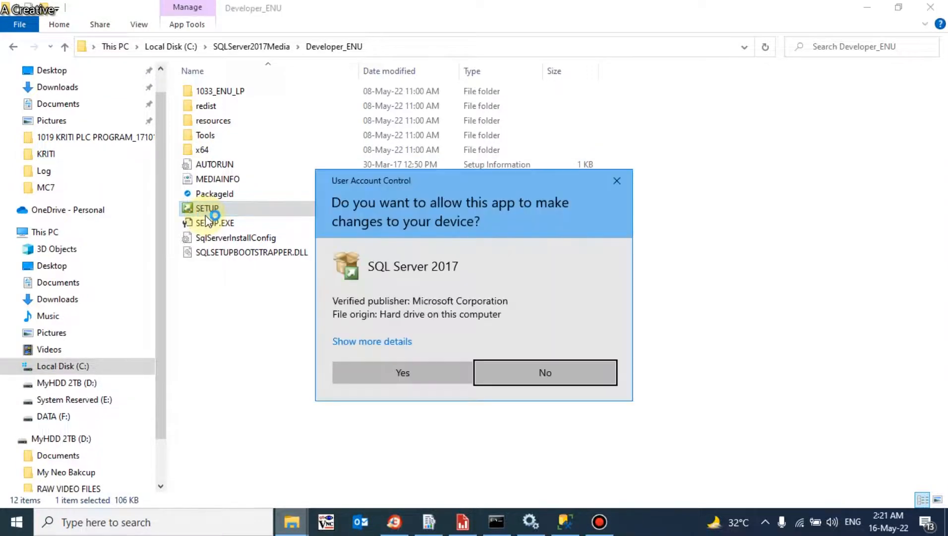
left_click(385, 370)
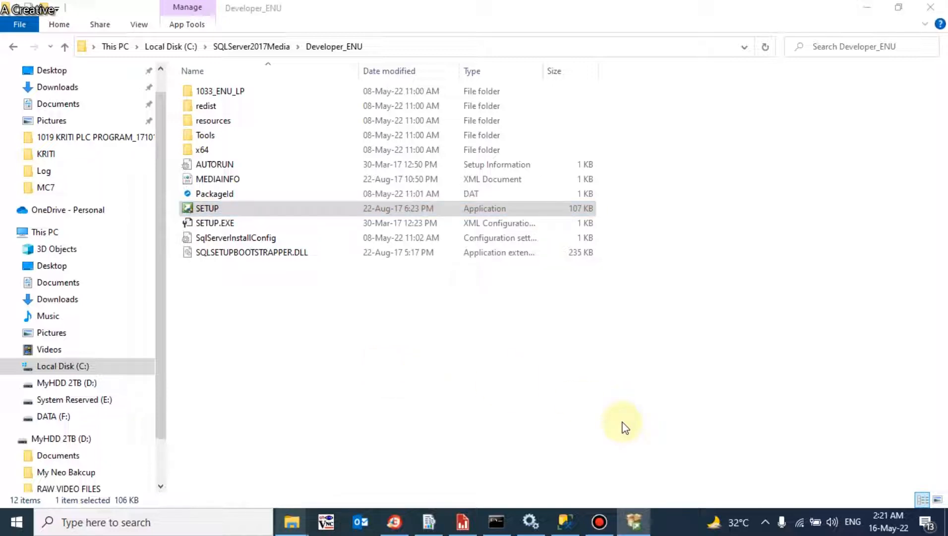
Step: In the Installation Center's Maintenance page, start the Edition Upgrade wizard
left_click(626, 524)
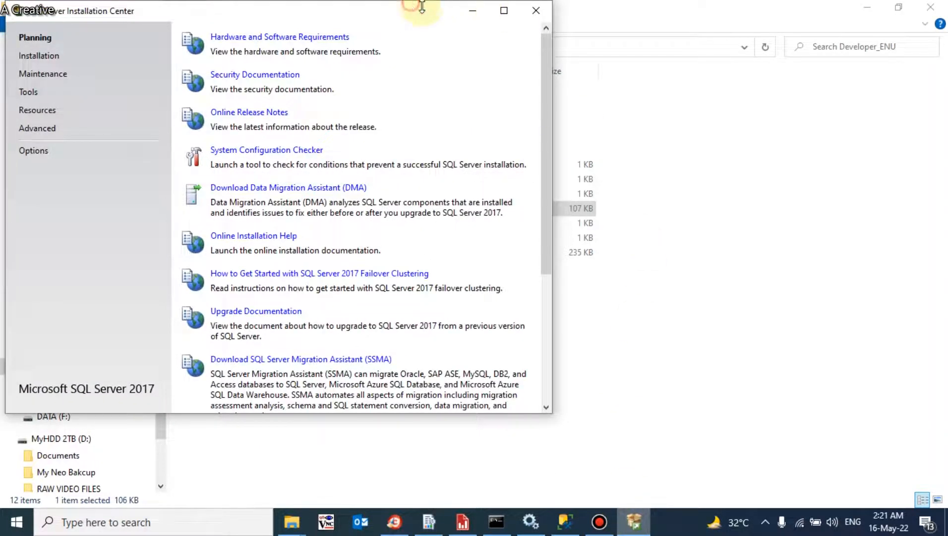
left_click_drag(440, 58, 578, 47)
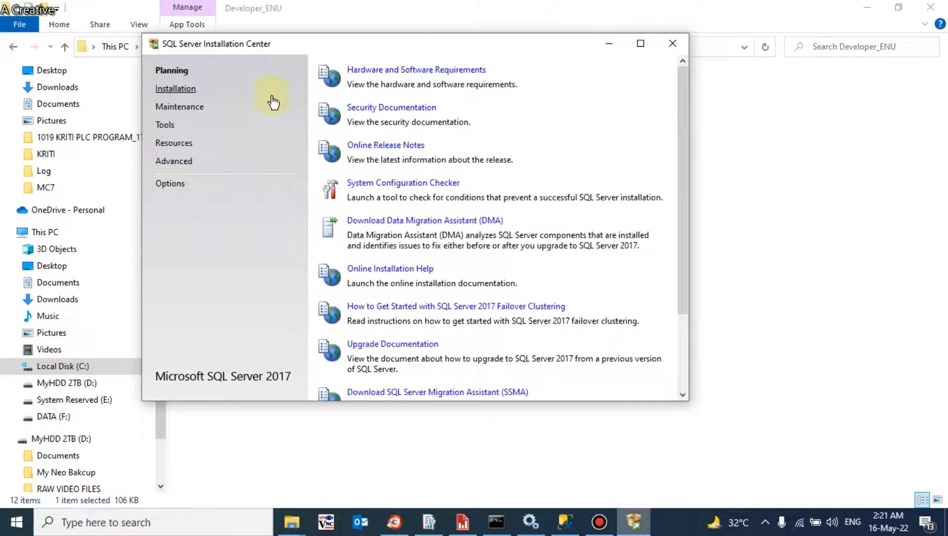
left_click(178, 113)
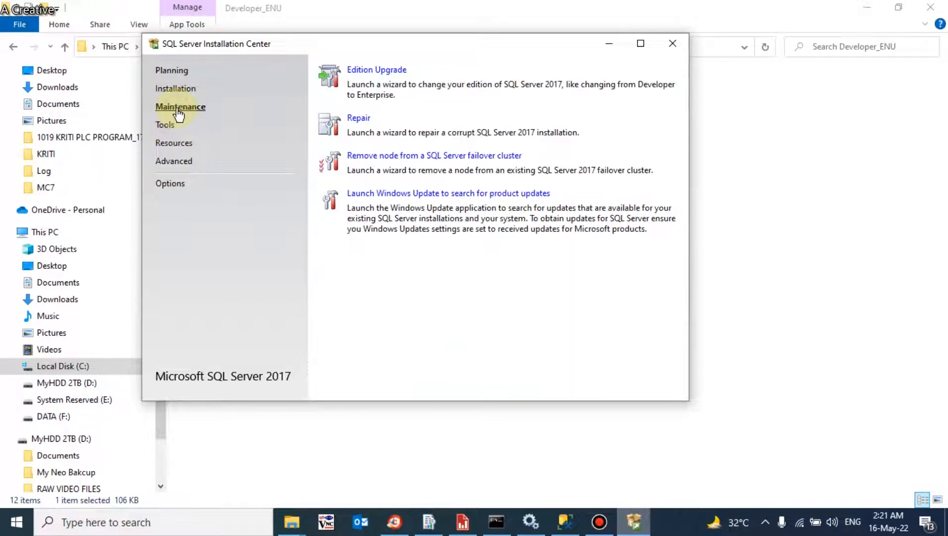
left_click(392, 73)
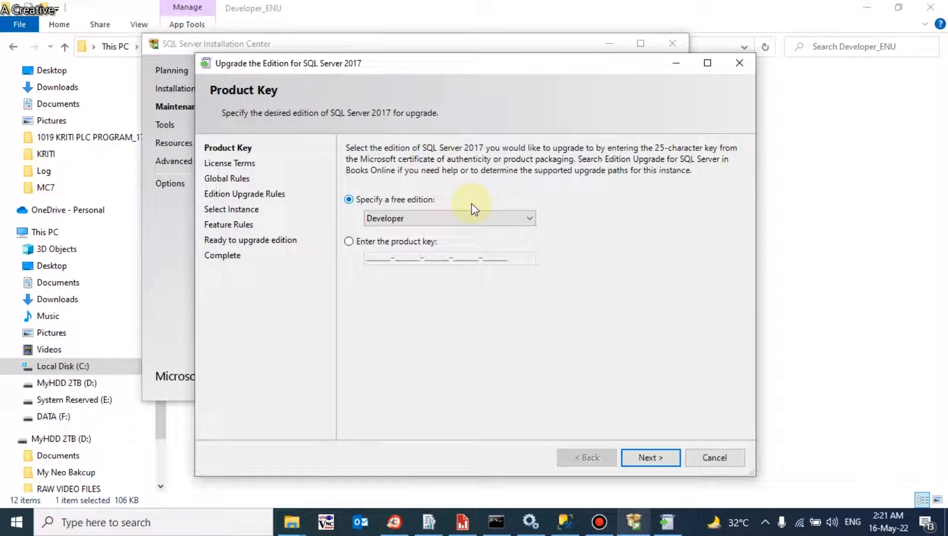
Step: Keep Developer as the free edition and accept the licence terms
left_click(421, 218)
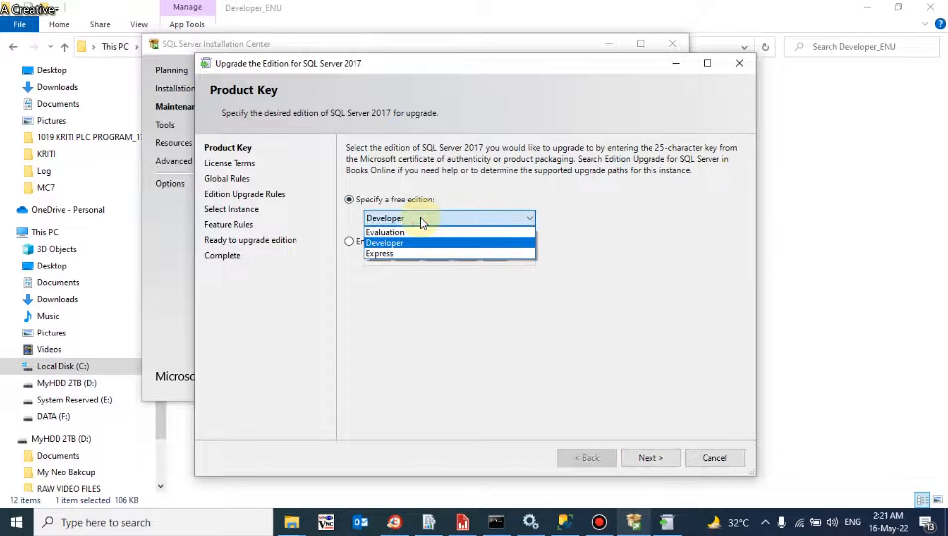
left_click(389, 245)
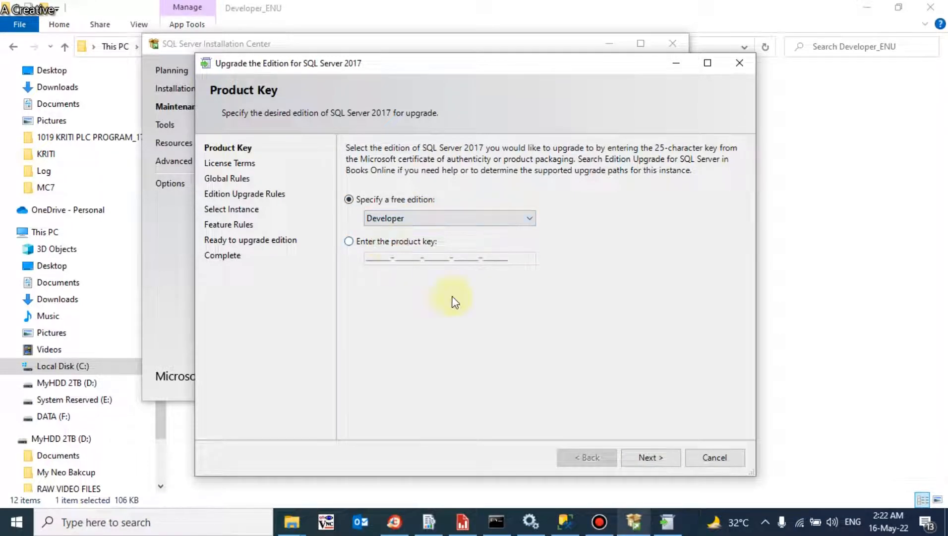
left_click(637, 460)
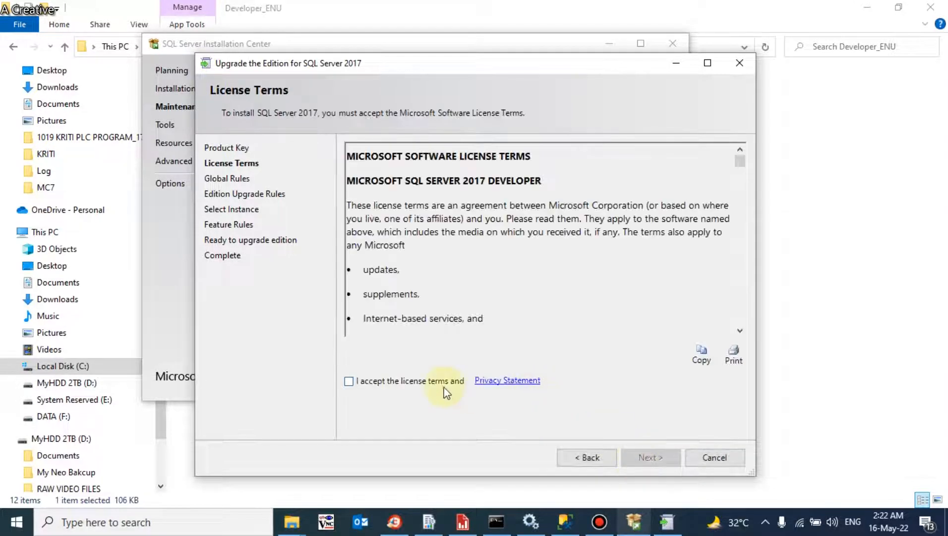
left_click(443, 388)
left_click(662, 460)
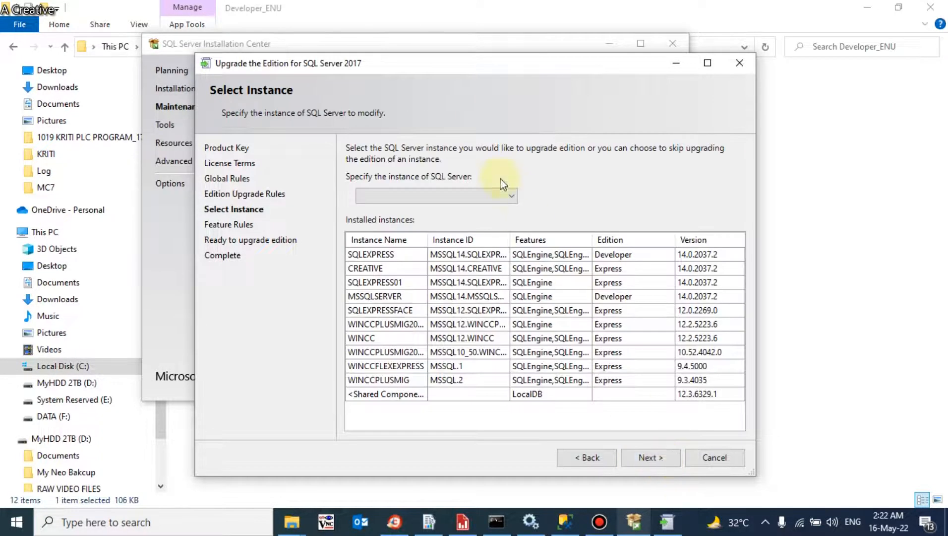
Step: Look at the instance list on Select Instance, then cancel the edition upgrade
left_click(474, 193)
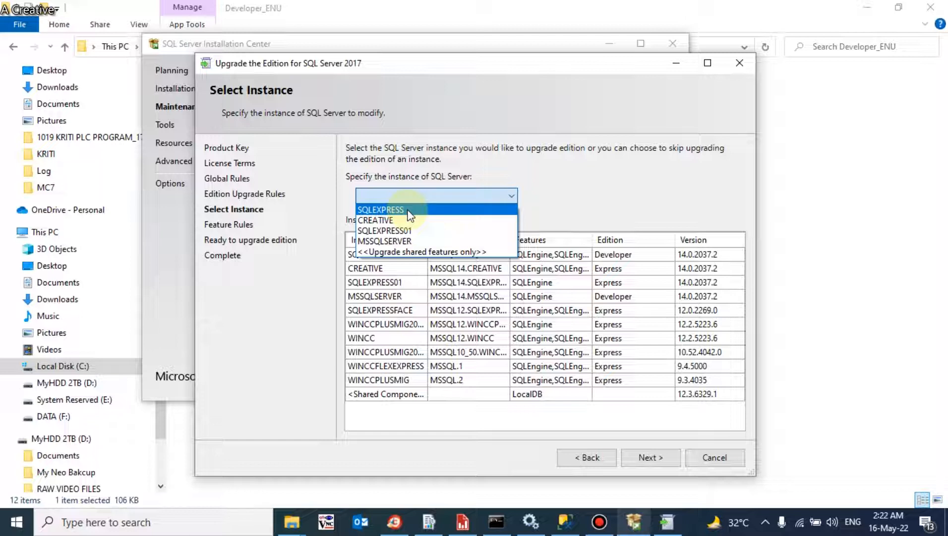
left_click(572, 165)
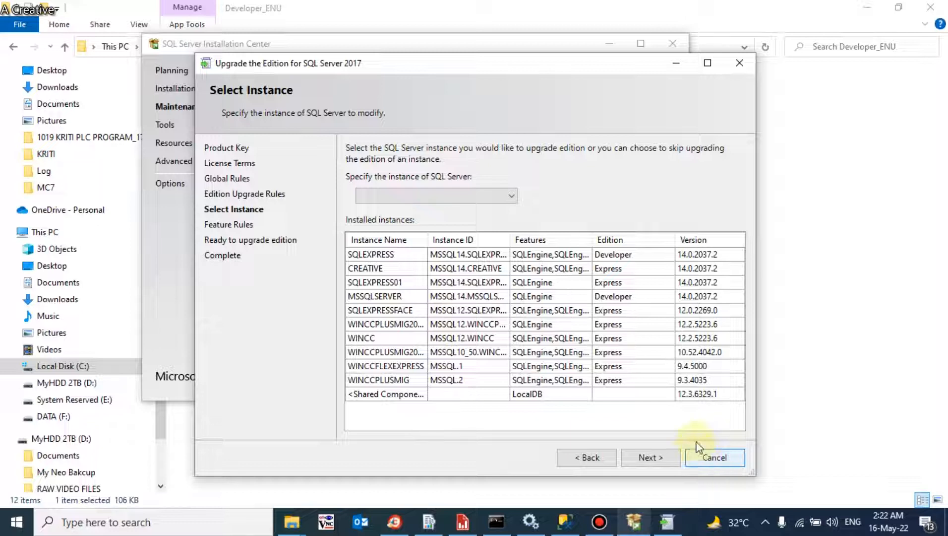
left_click(744, 70)
left_click(589, 298)
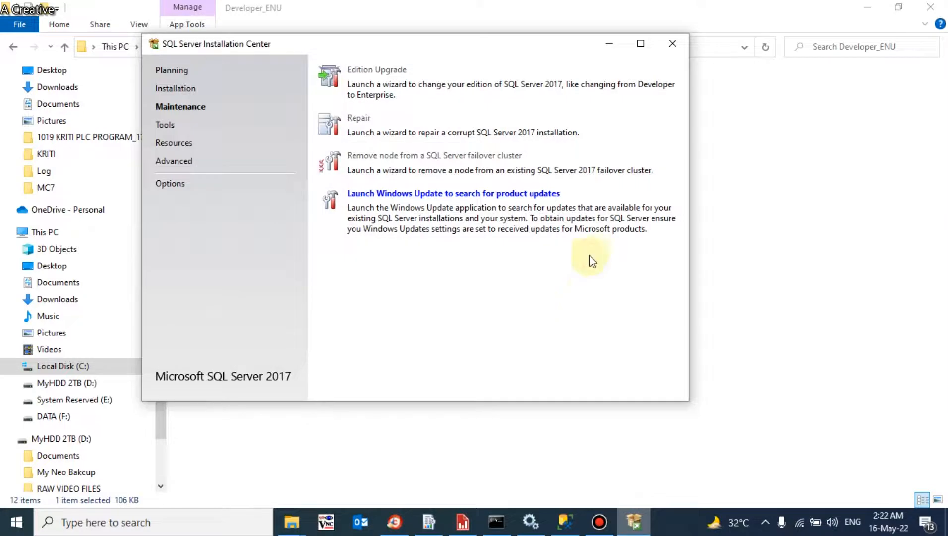
Step: Close the Installation Center and Developer_ENU folder, then search 'sql' and dismiss the results
left_click(673, 44)
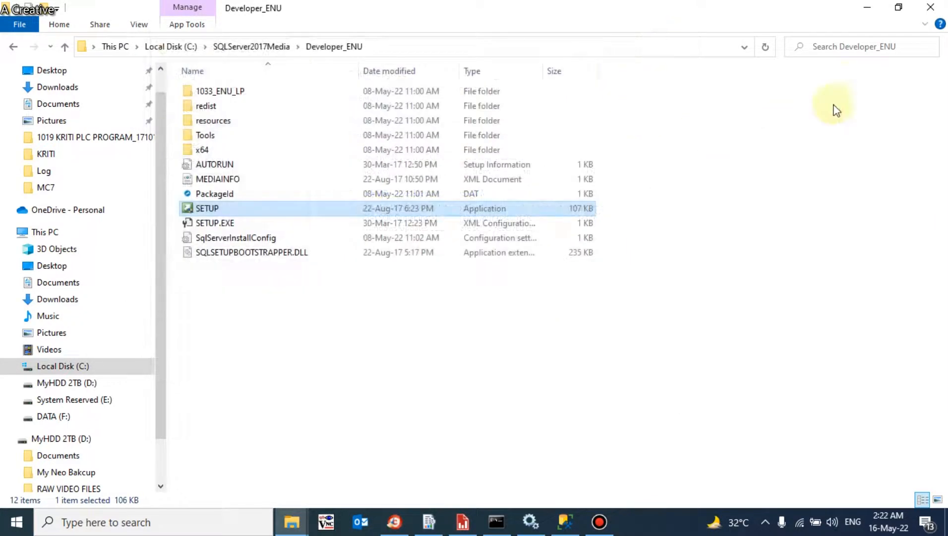
left_click(931, 7)
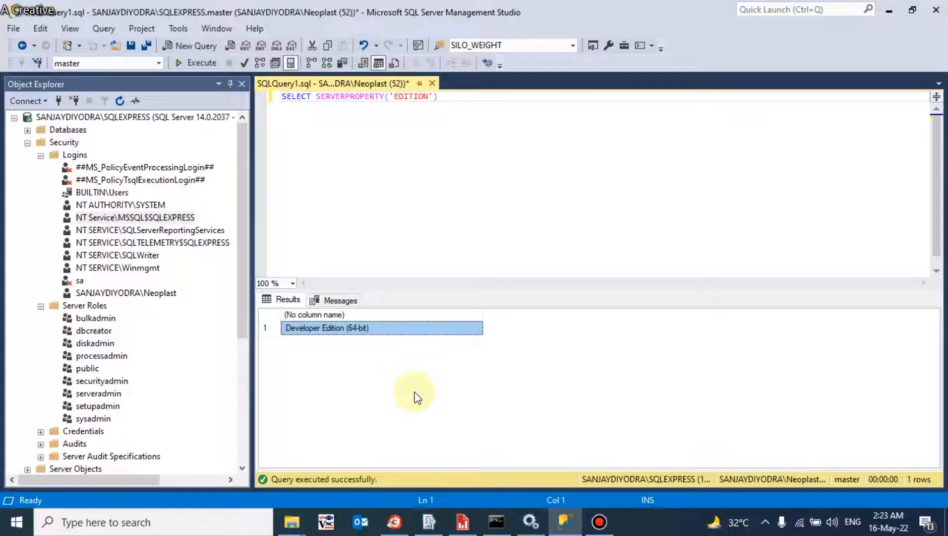
left_click(113, 523)
type("sql")
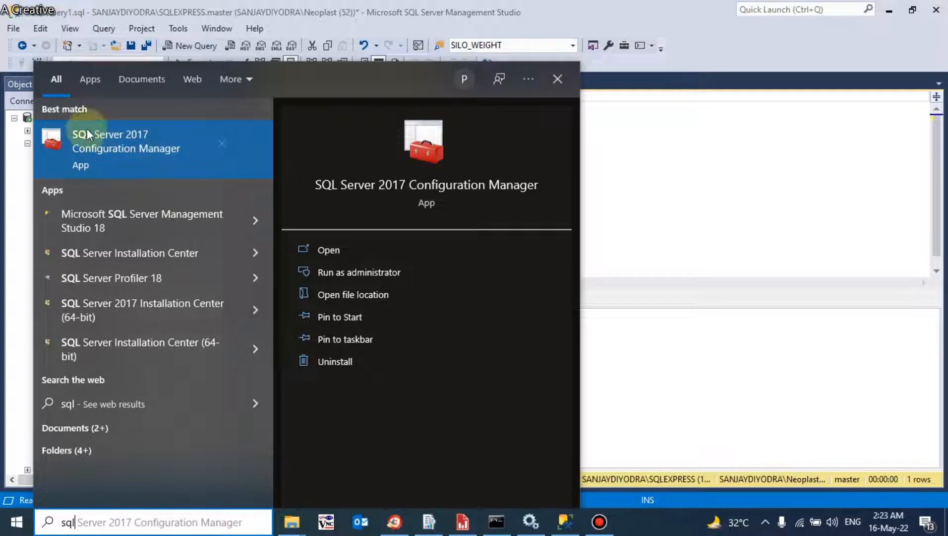
left_click(598, 173)
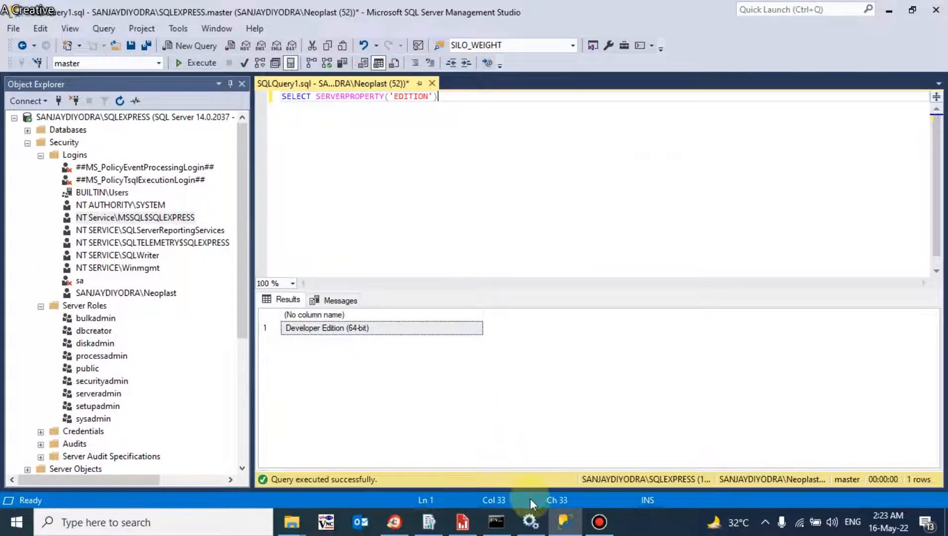
Step: Open Services and select the stopped SQL Server Agent (SQLEXPRESS) service
left_click(530, 520)
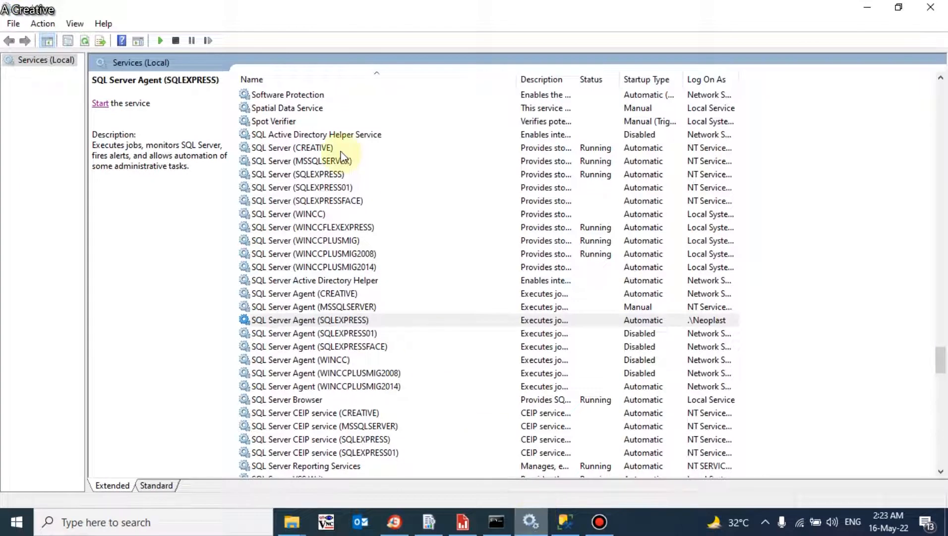
left_click(307, 322)
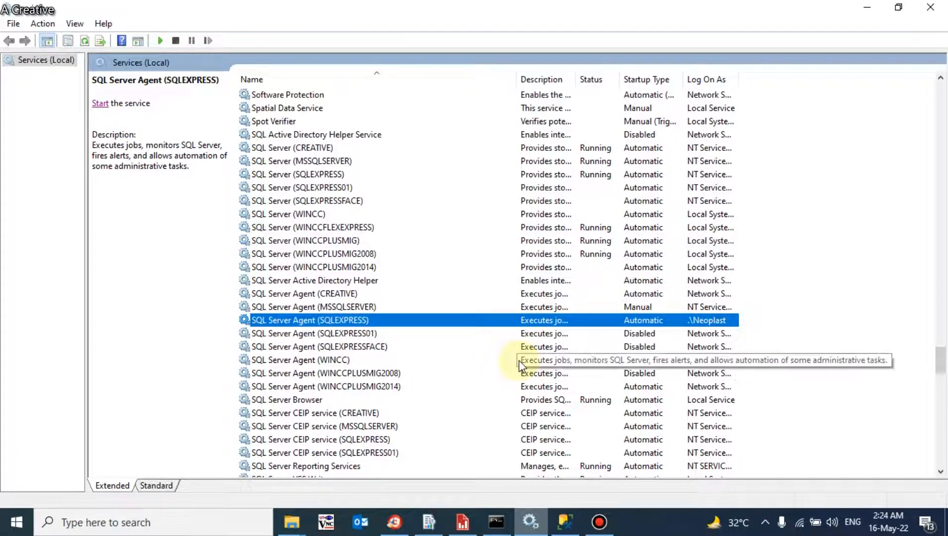
Step: Bring back the administrator Command Prompt and clear the marked text on its command line
left_click(500, 527)
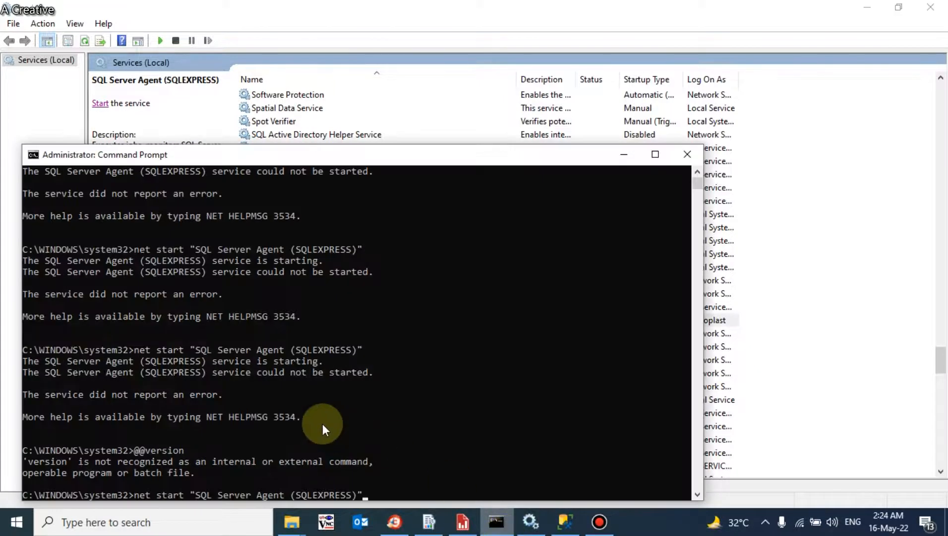
left_click_drag(386, 154, 370, 91)
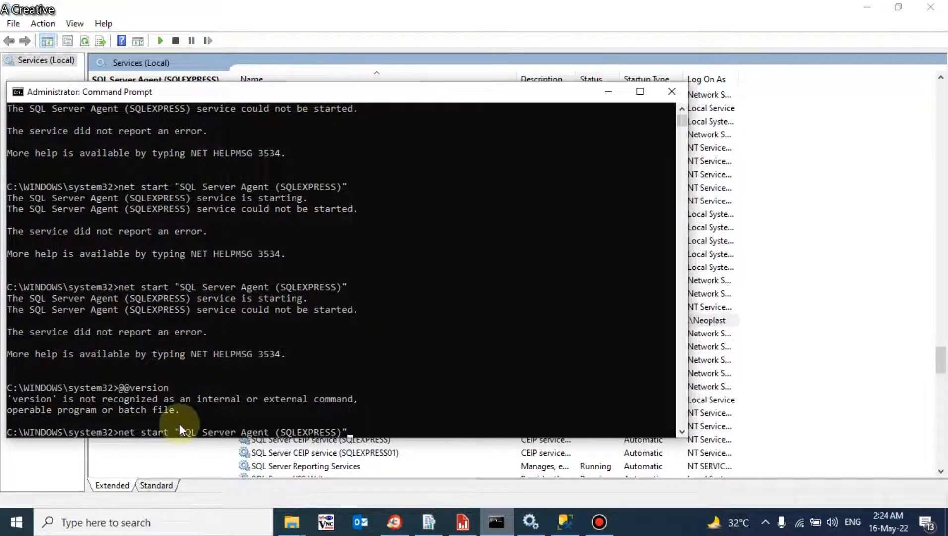
left_click(117, 432)
left_click_drag(118, 432, 343, 349)
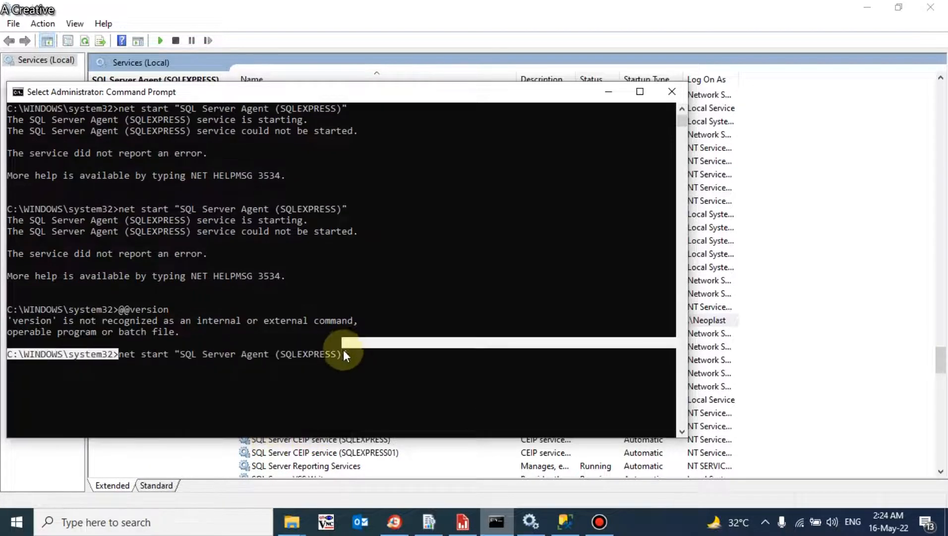
left_click(370, 350)
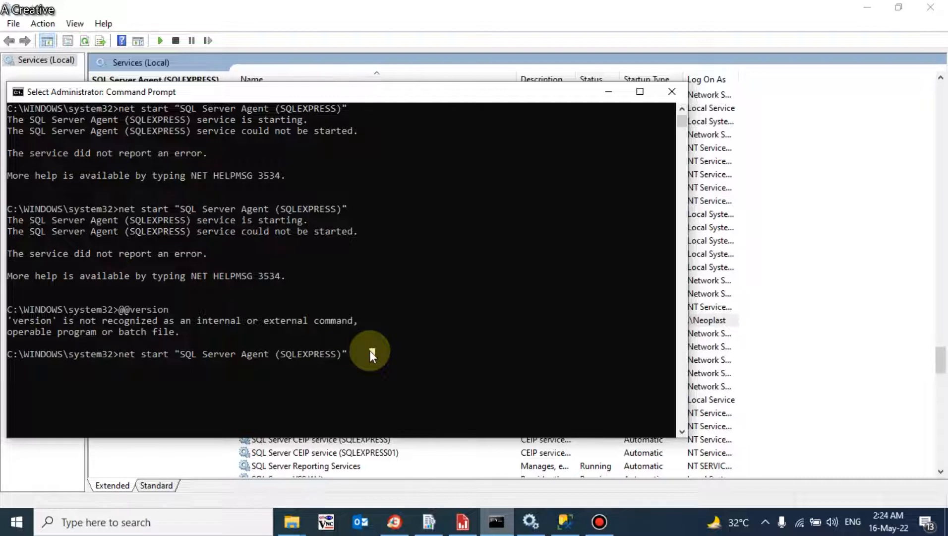
key("Return")
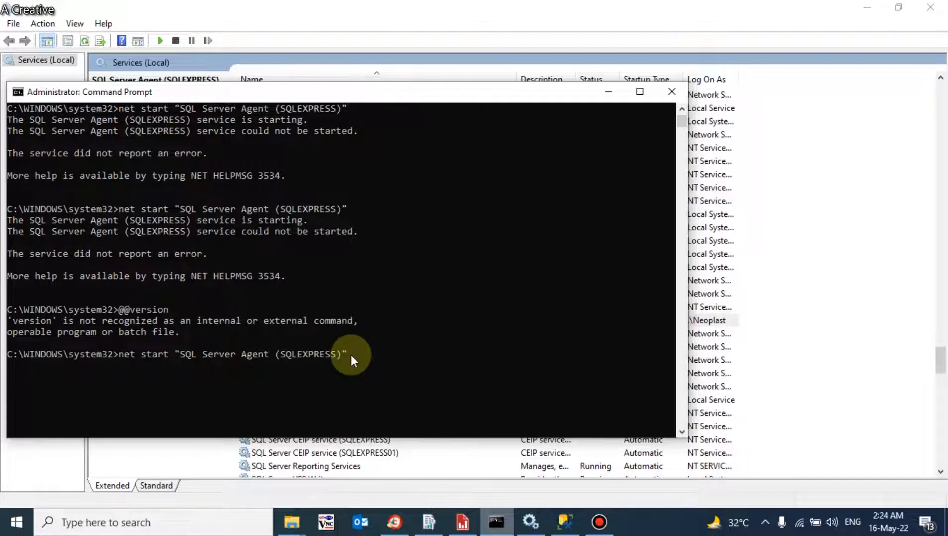
left_click(350, 354)
key("Return")
Step: Run net start "SQL Server Agent (SQLEXPRESS)" and refresh Services to confirm it is running
key("Up")
key("Down")
key("Return")
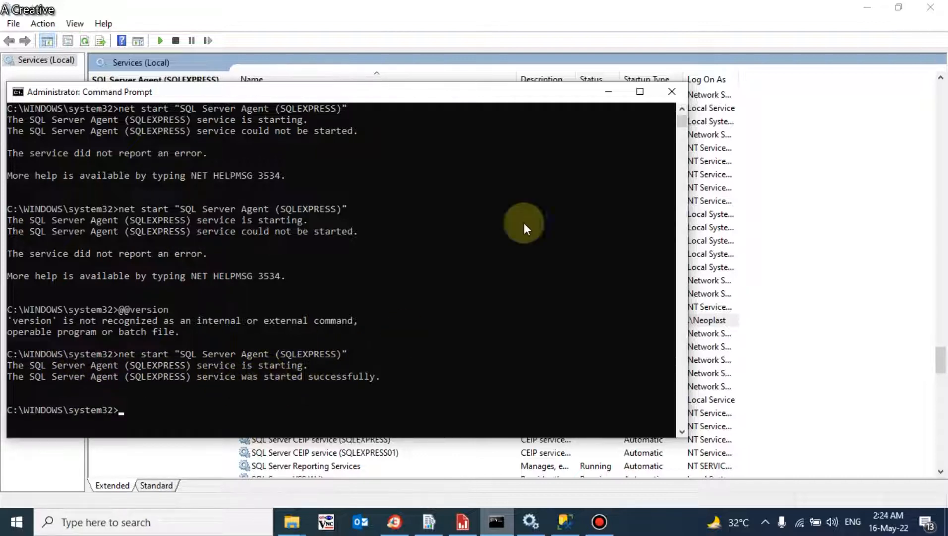
left_click(609, 93)
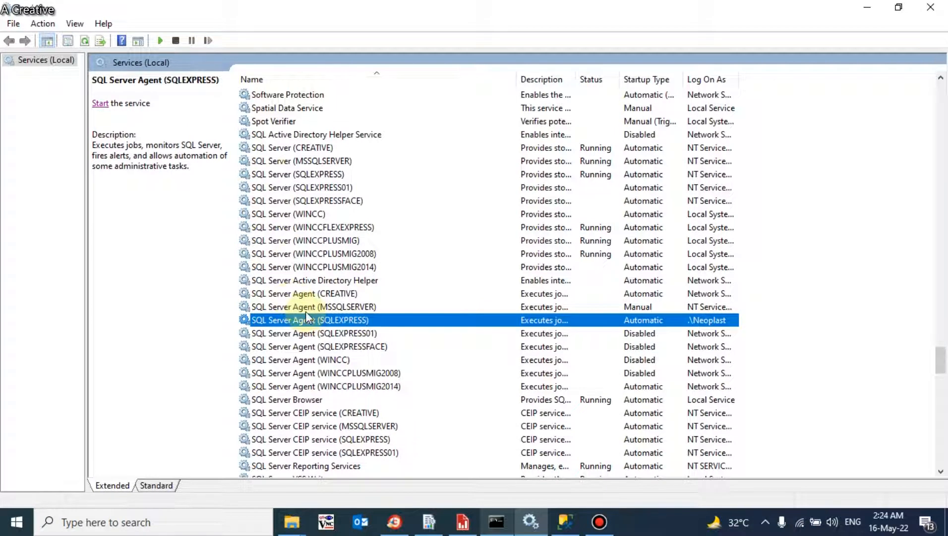
left_click(84, 41)
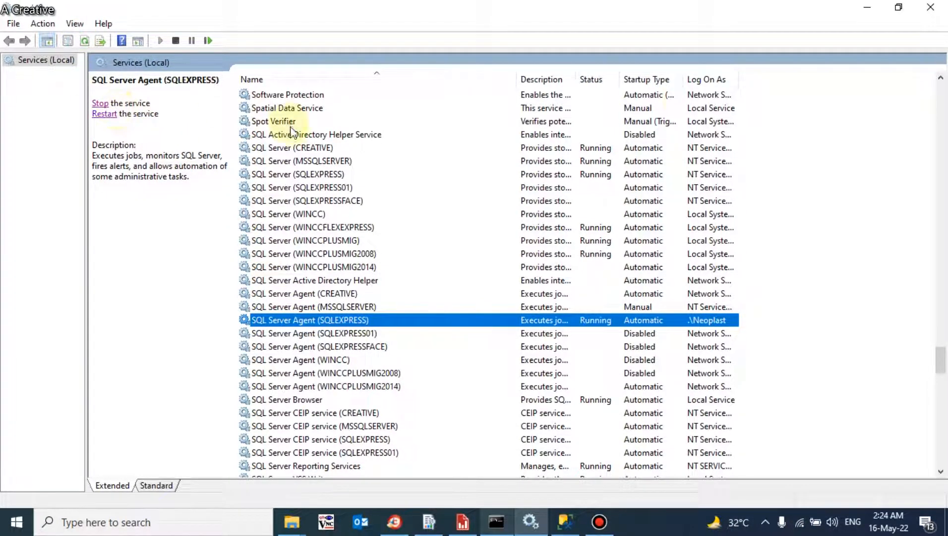
left_click(868, 8)
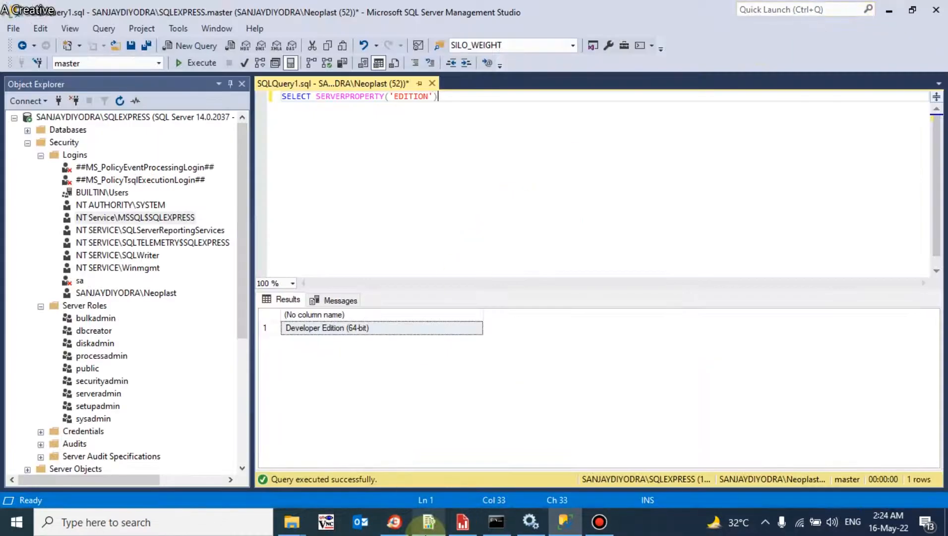
Step: Dismiss the SQL Agent error and open the subscription's schedule for editing
left_click(393, 521)
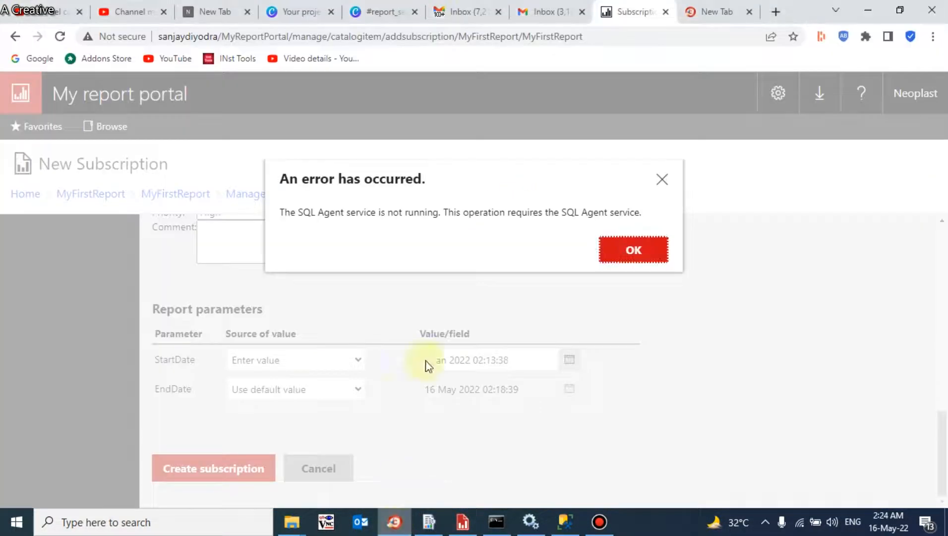
left_click(661, 181)
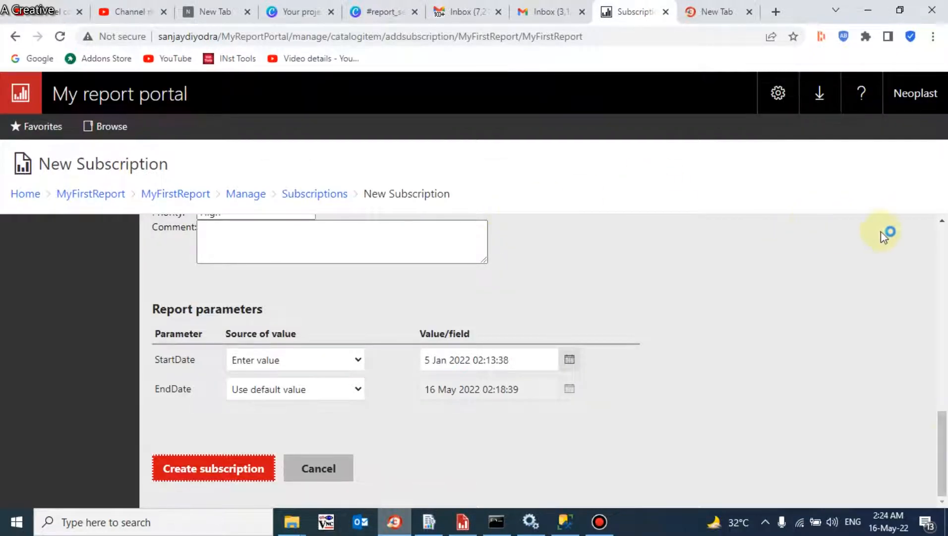
left_click_drag(940, 440, 942, 395)
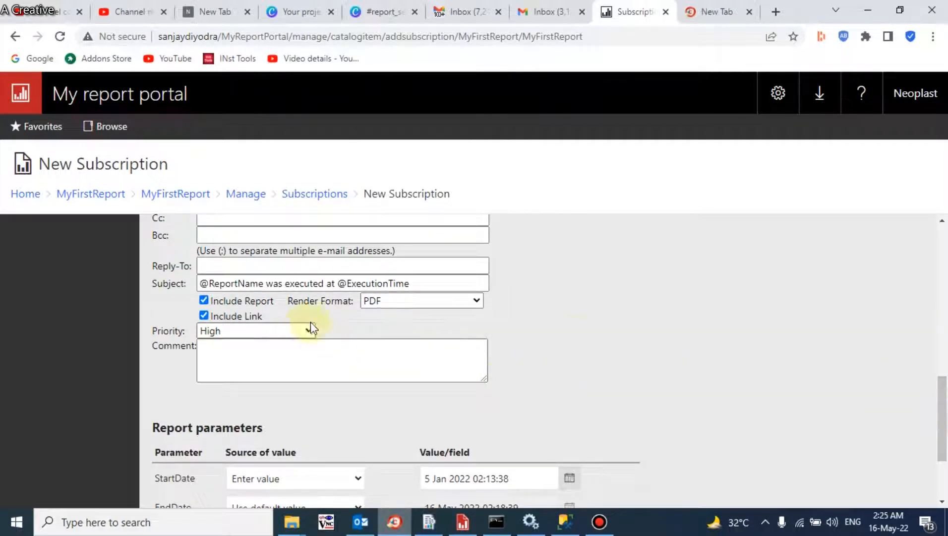
left_click_drag(942, 398, 941, 307)
left_click(315, 366)
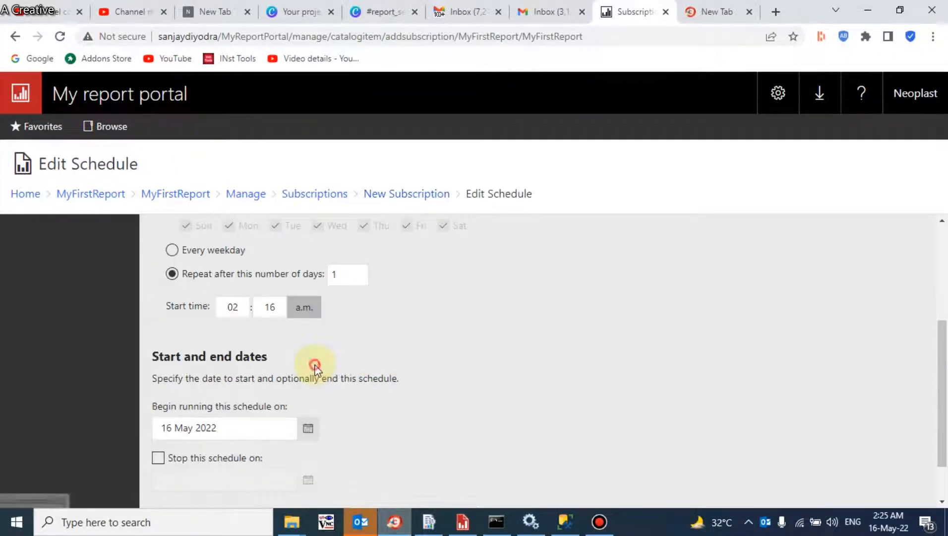
left_click_drag(942, 335, 919, 349)
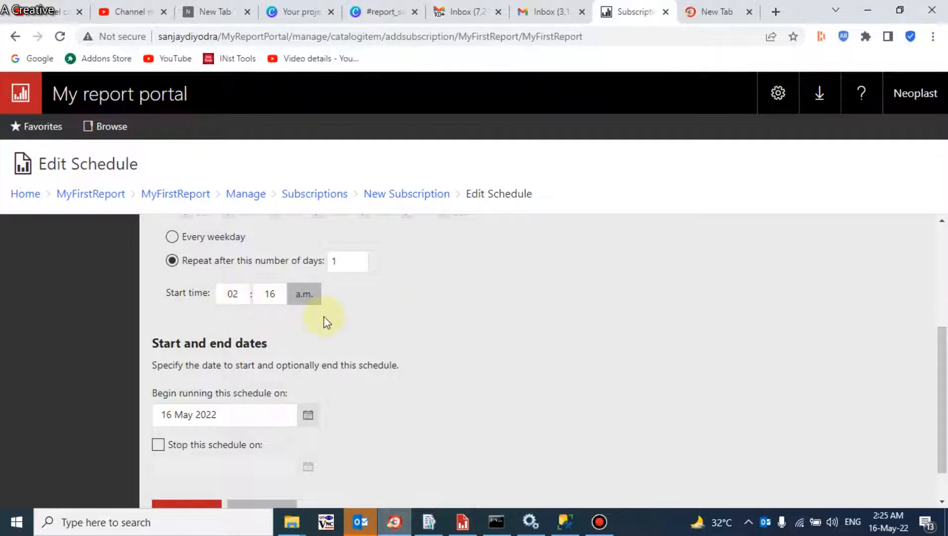
Step: Change the daily start time to 02:28 a.m. and apply the schedule
mouse_move(881, 521)
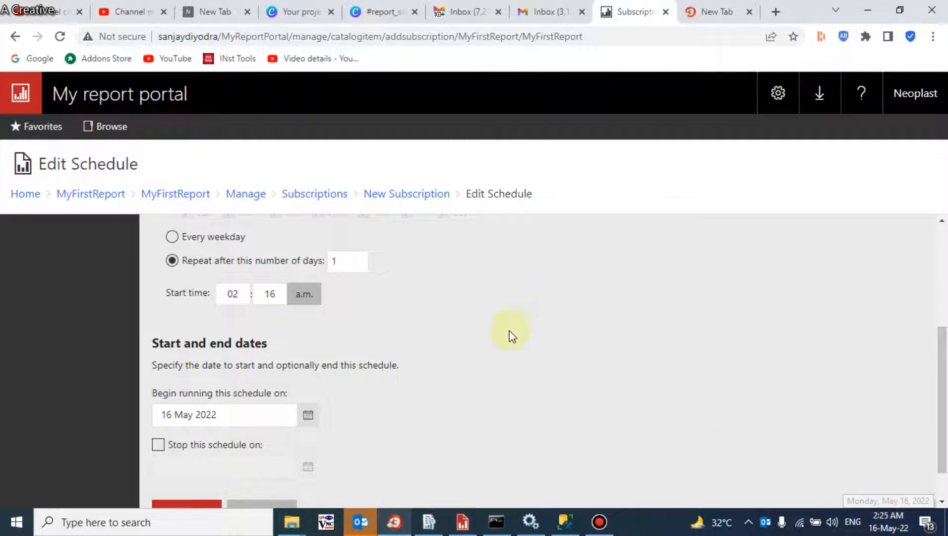
left_click(283, 294)
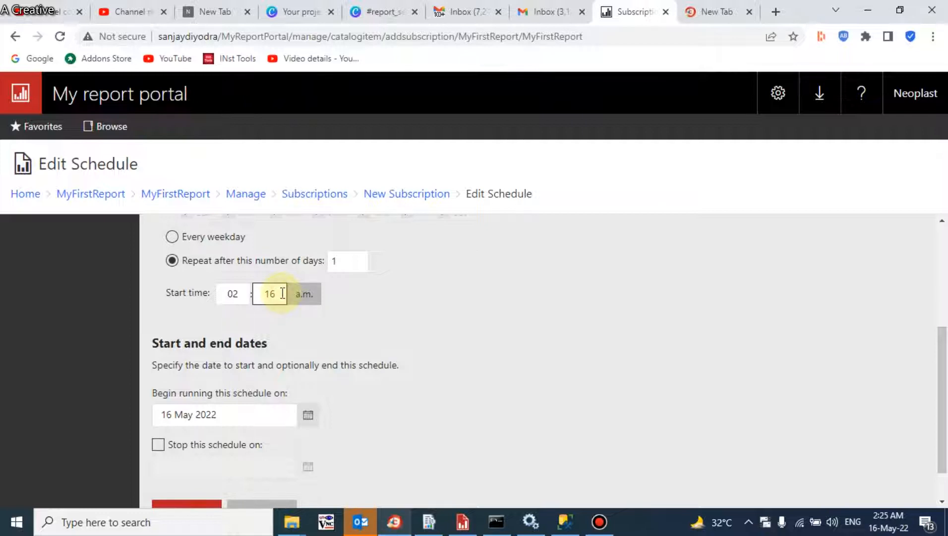
key("BackSpace")
key("BackSpace")
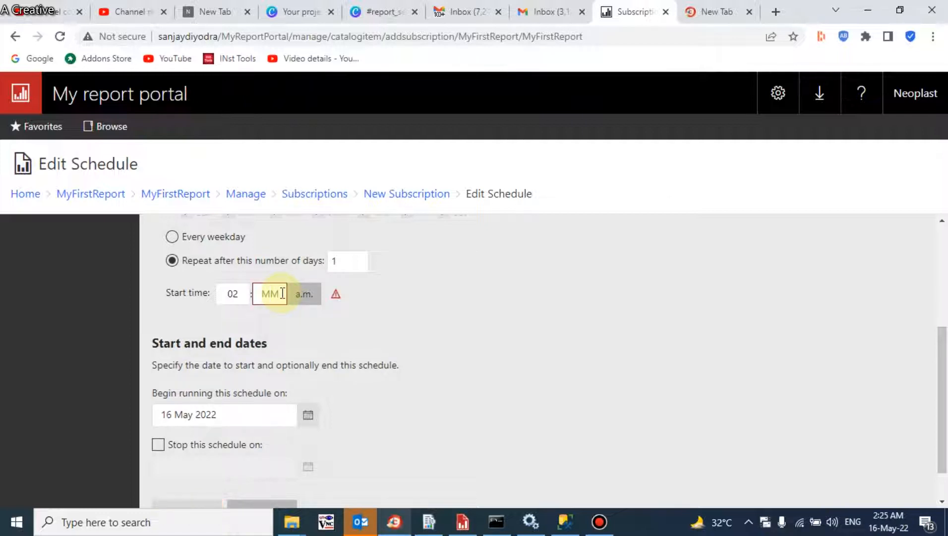
type("28")
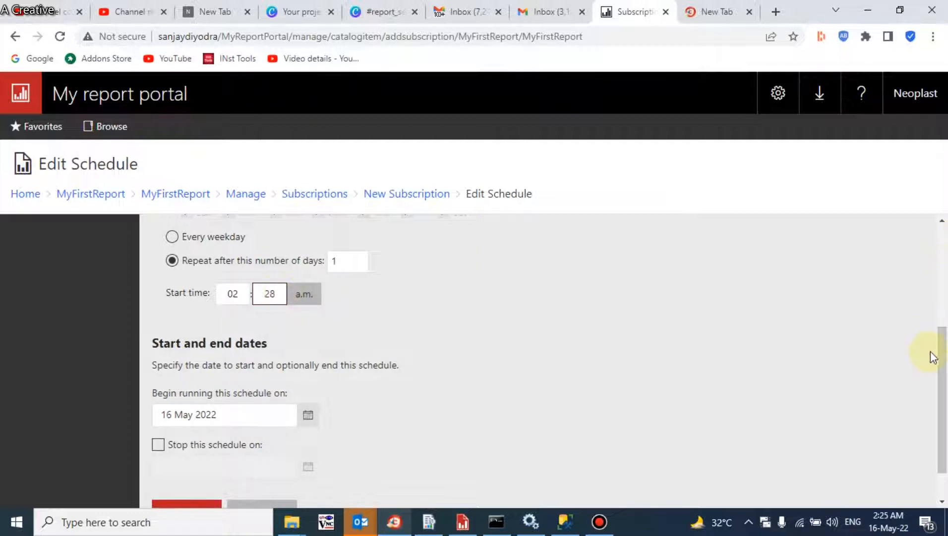
left_click_drag(944, 360, 944, 395)
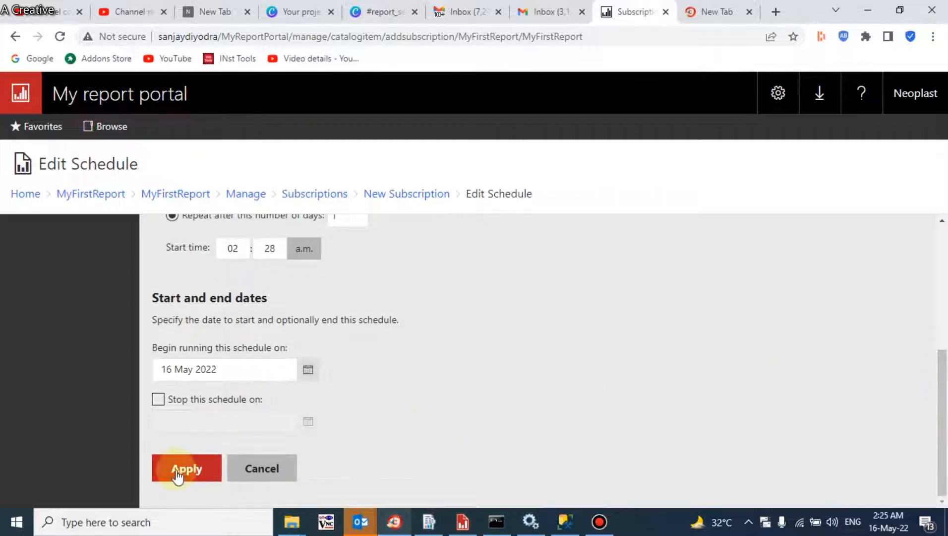
left_click(178, 471)
left_click_drag(945, 337, 945, 451)
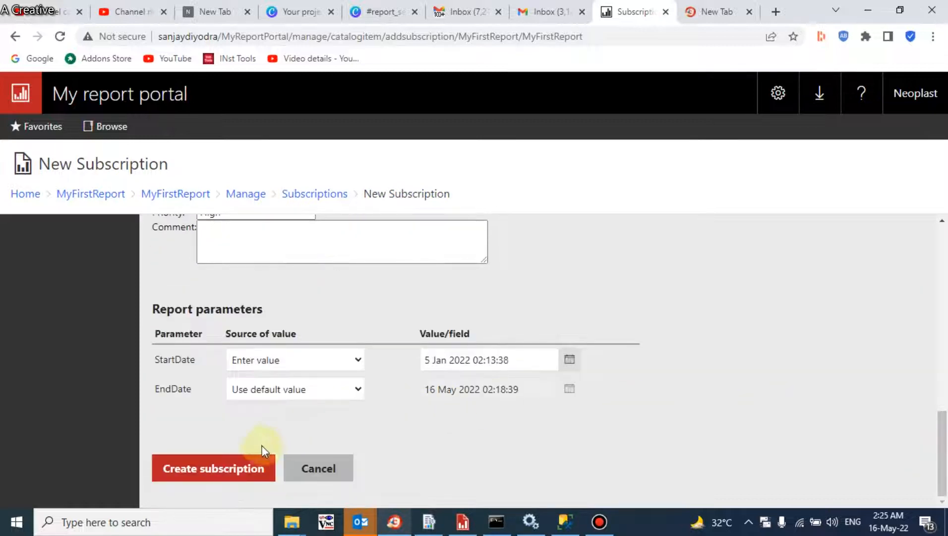
Step: Create MyReport Subscription and check it is listed Enabled with E-Mail delivery
left_click(219, 472)
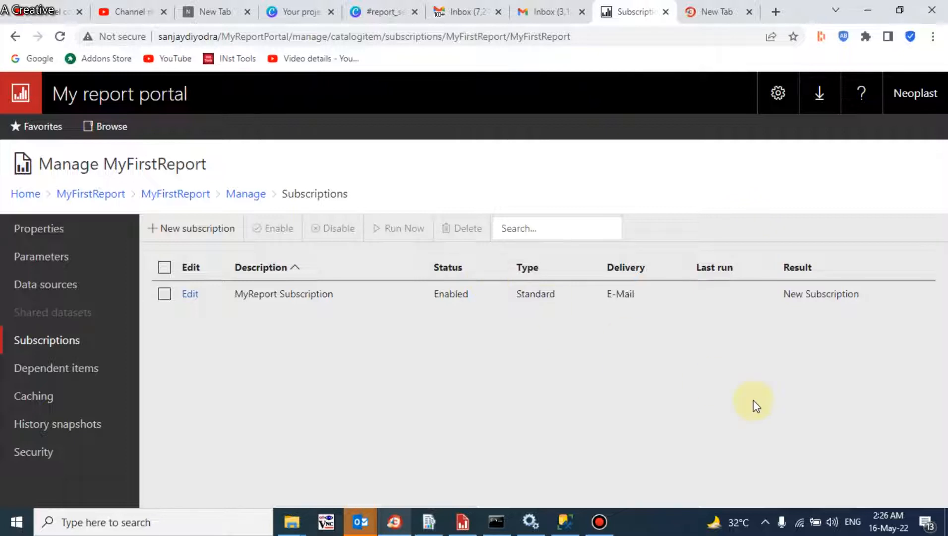
mouse_move(881, 528)
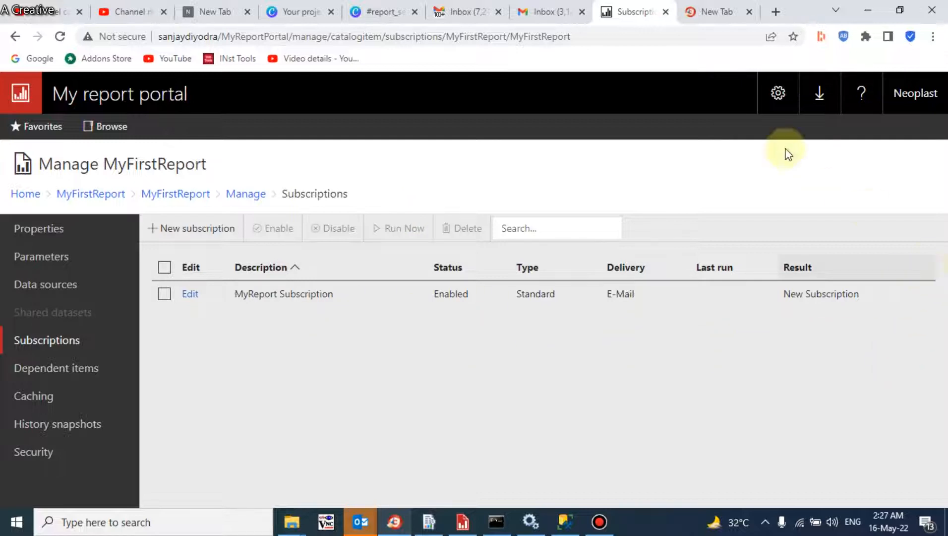
Step: Look through the Security and Properties settings, then return Home to the MyFirstReport folder
left_click(778, 95)
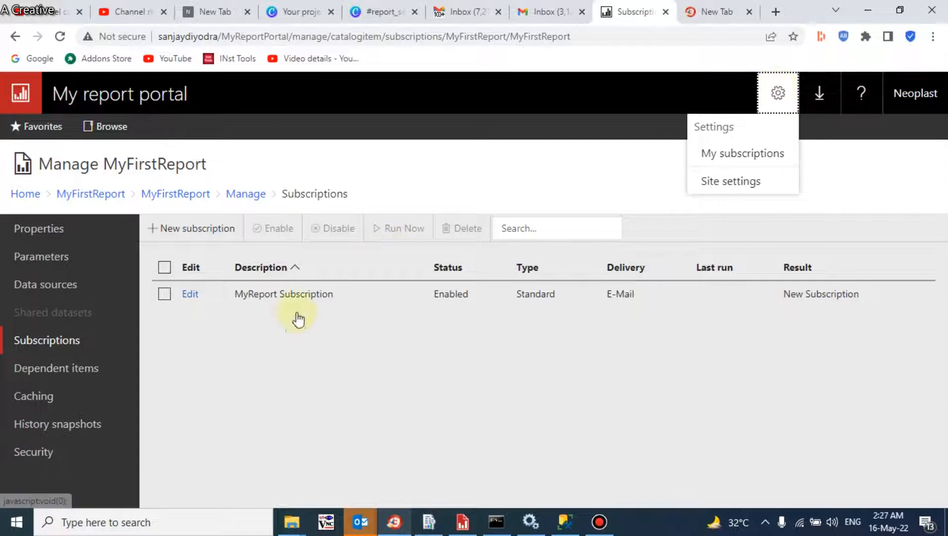
left_click(16, 451)
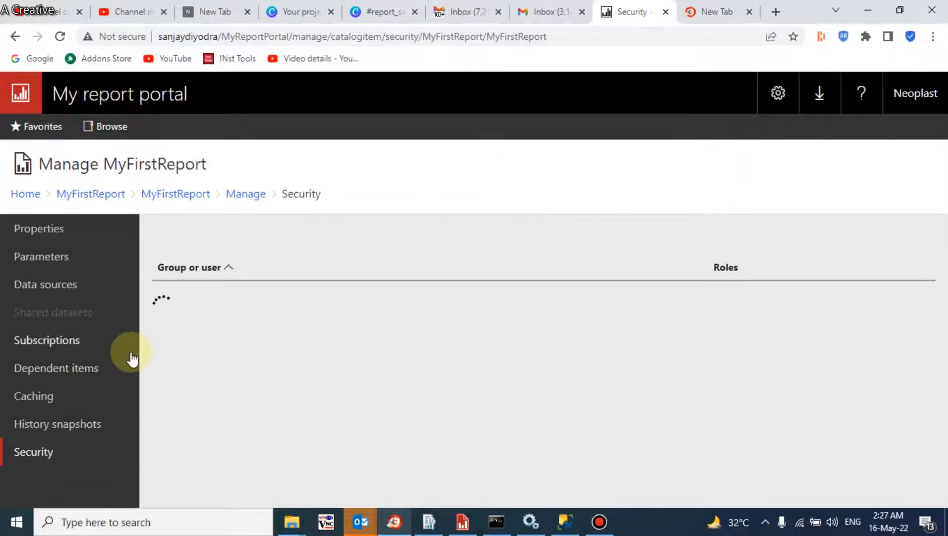
left_click(47, 230)
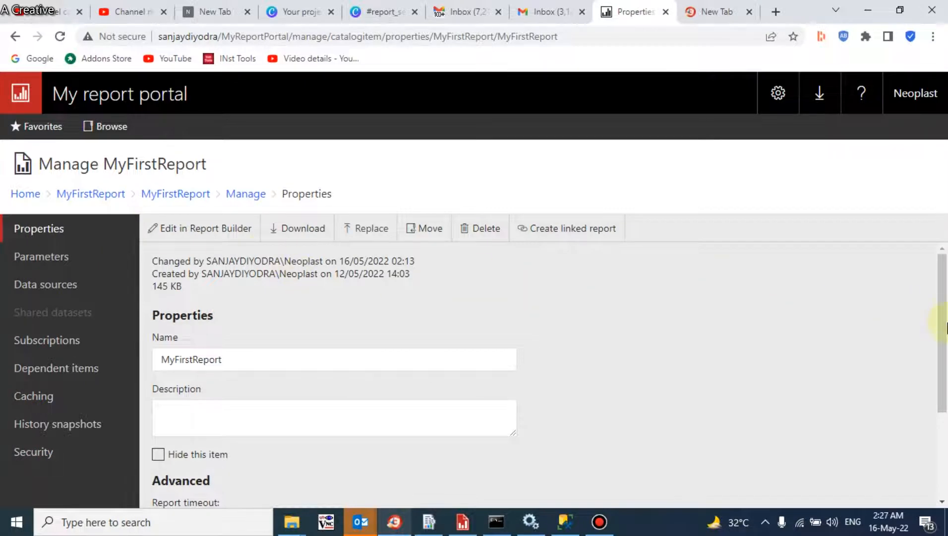
left_click_drag(942, 321, 933, 214)
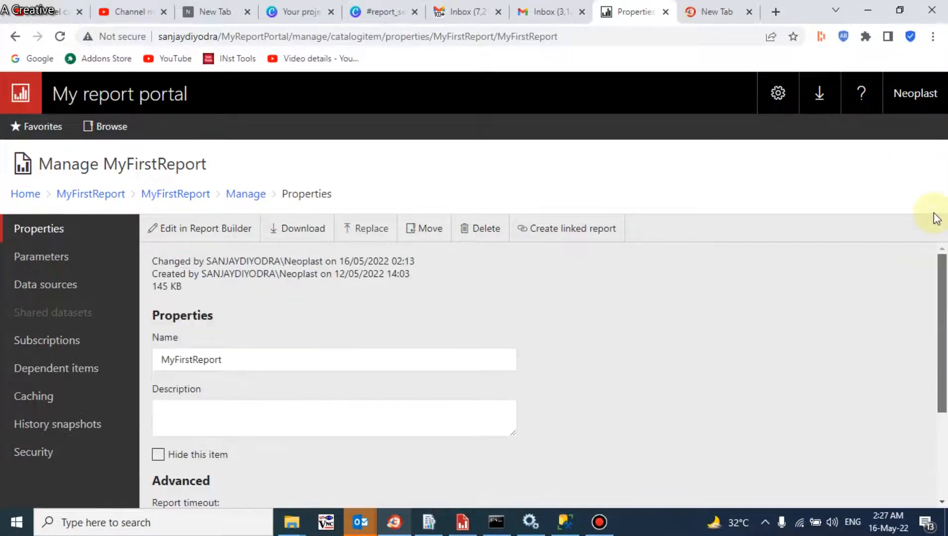
left_click(25, 195)
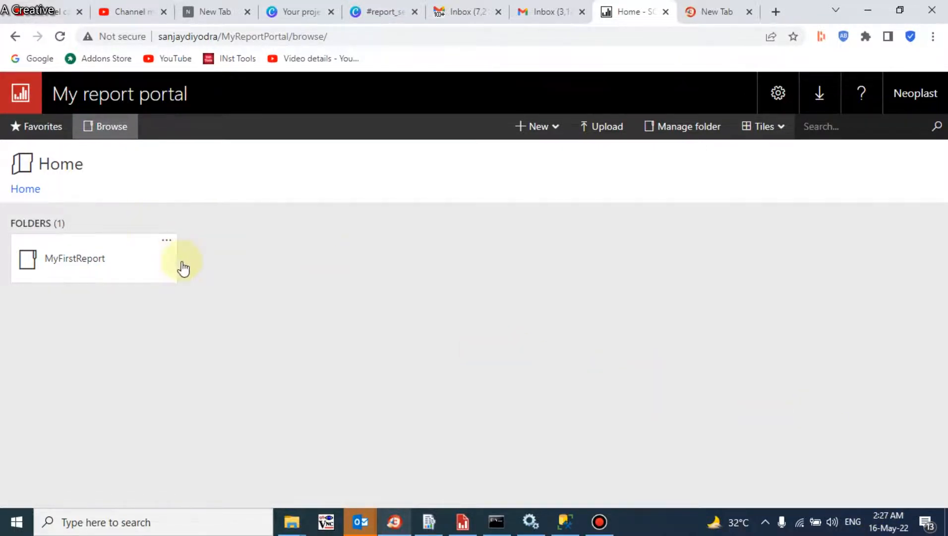
left_click(106, 259)
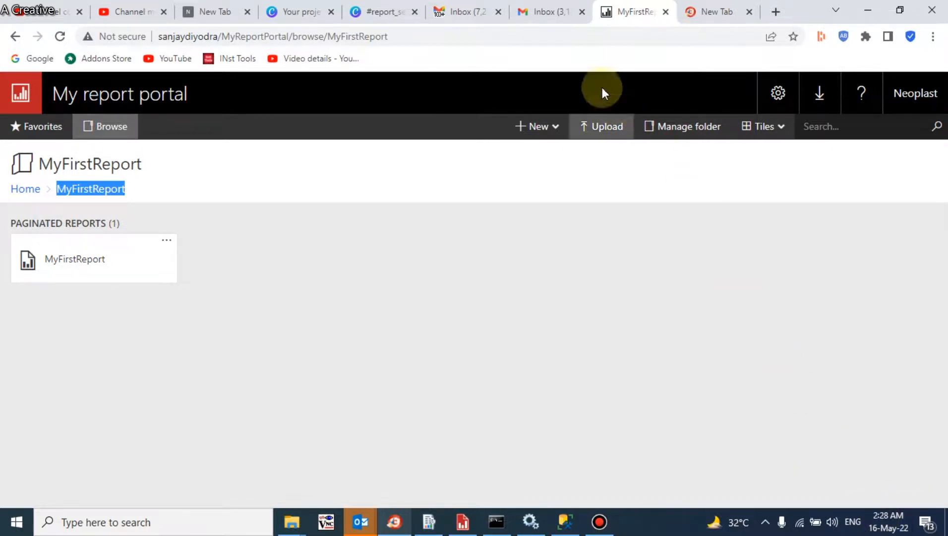
Step: Reload Gmail, open the 'MyFirstReport was executed' email and check its sender and recipient details
left_click(559, 22)
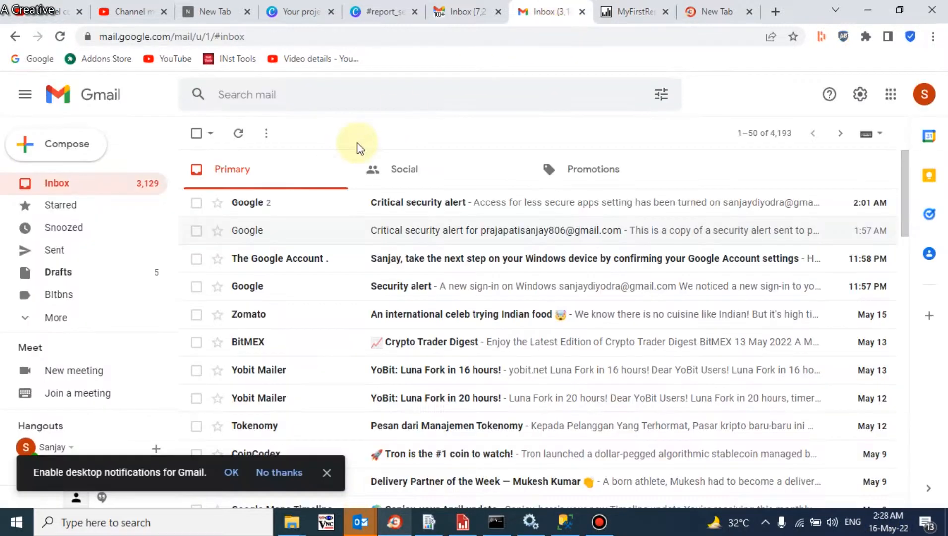
left_click(60, 37)
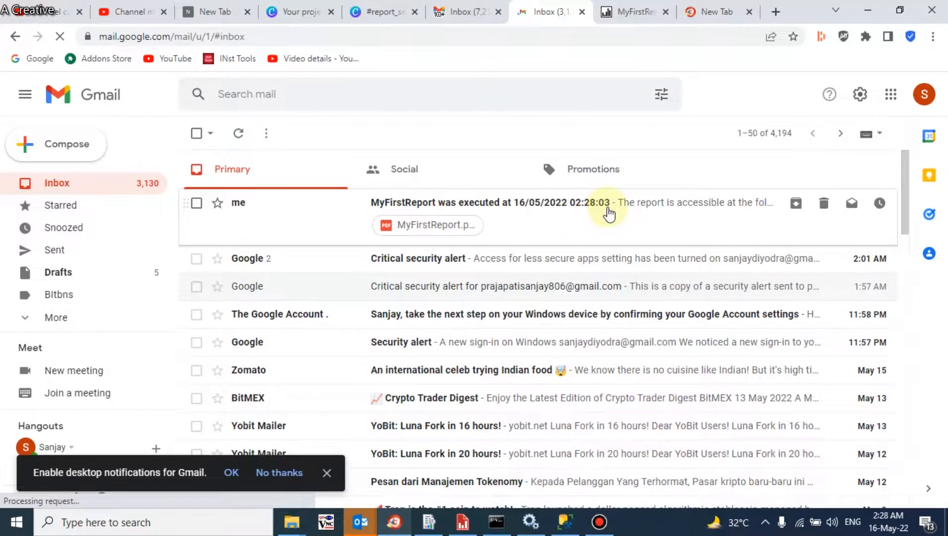
left_click(606, 211)
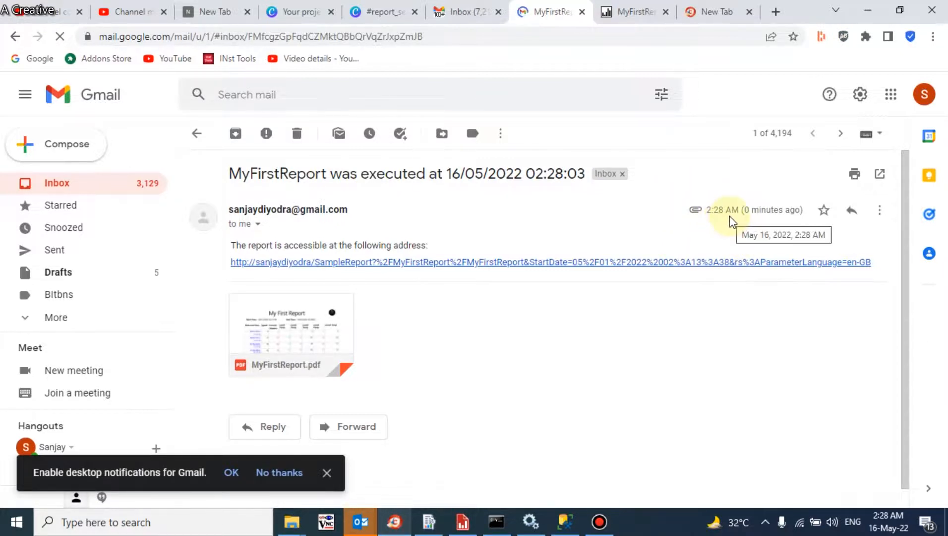
left_click(258, 224)
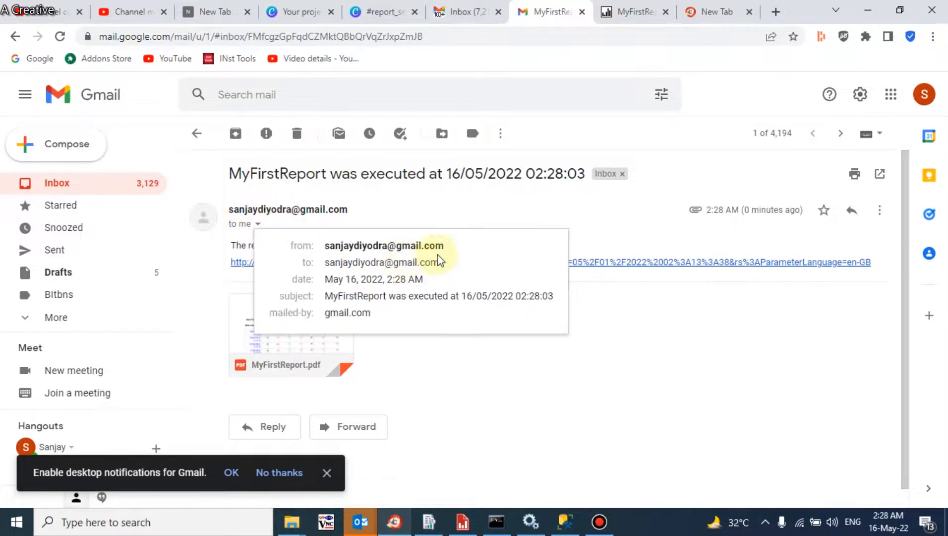
left_click_drag(446, 246, 449, 271)
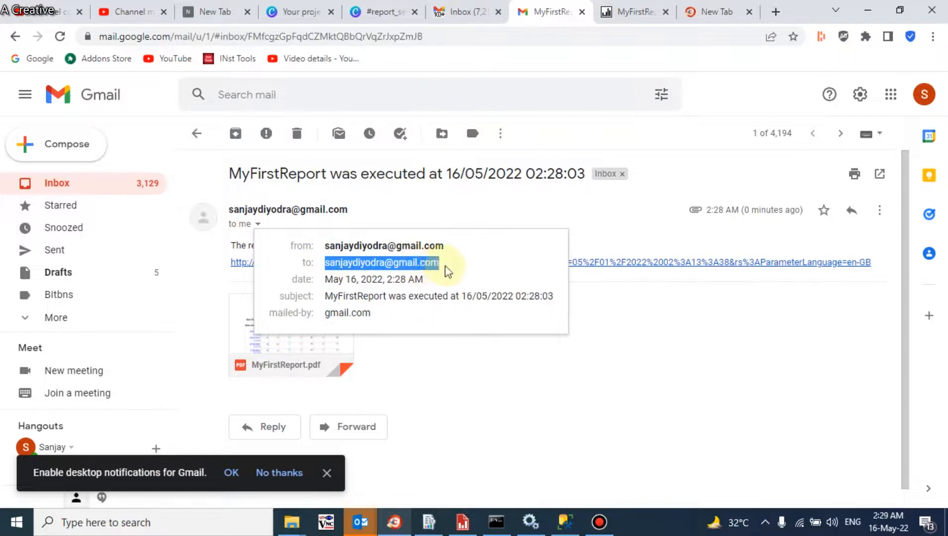
left_click(468, 356)
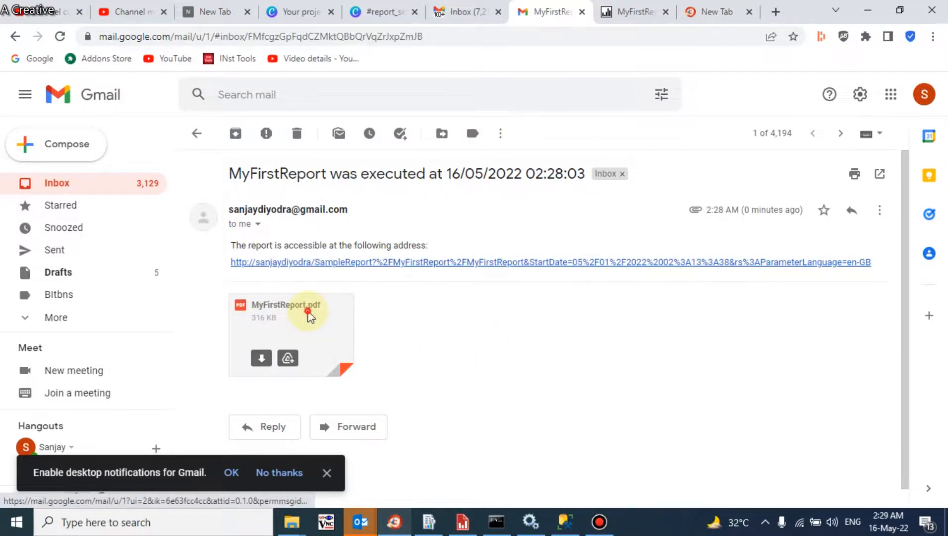
Step: Preview the MyFirstReport.pdf attachment, scroll through its 4 pages, then close it
left_click(310, 316)
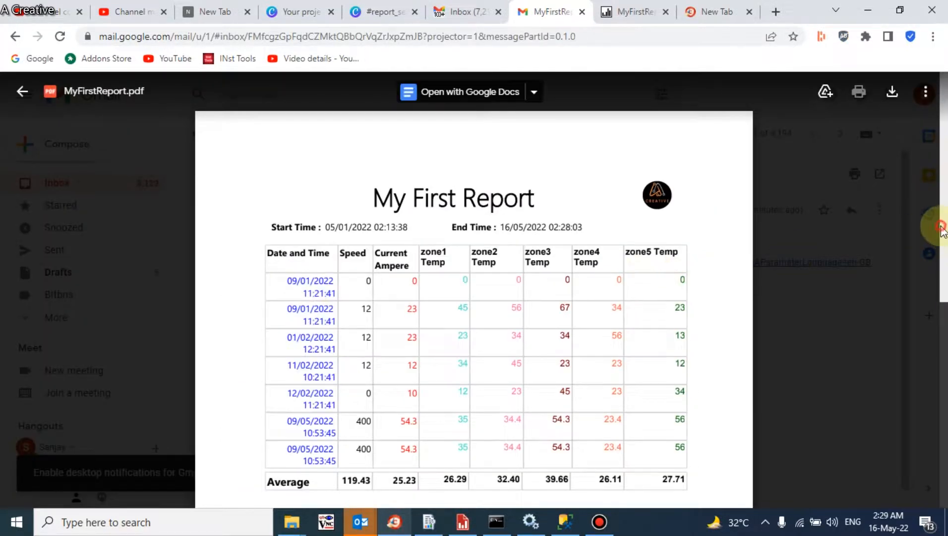
scroll(945, 233, "down", 8)
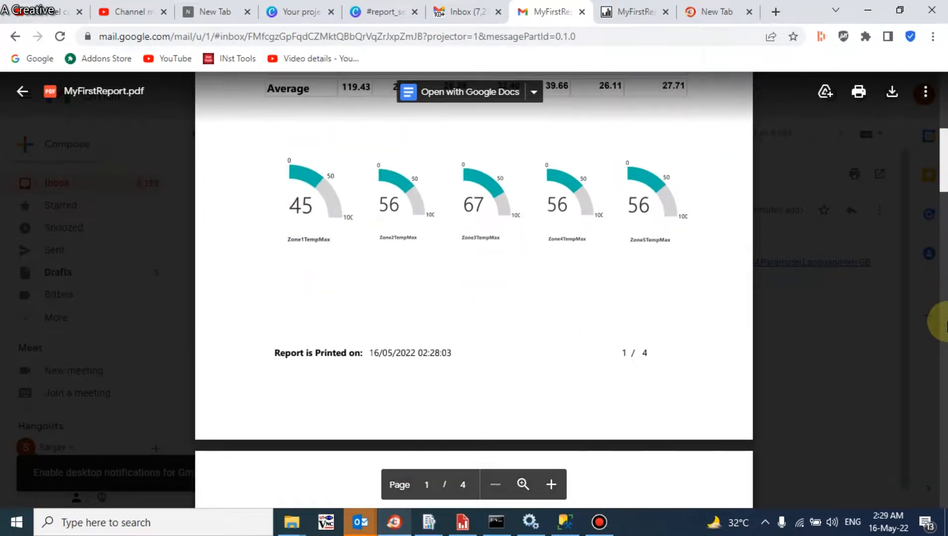
left_click_drag(945, 318, 934, 274)
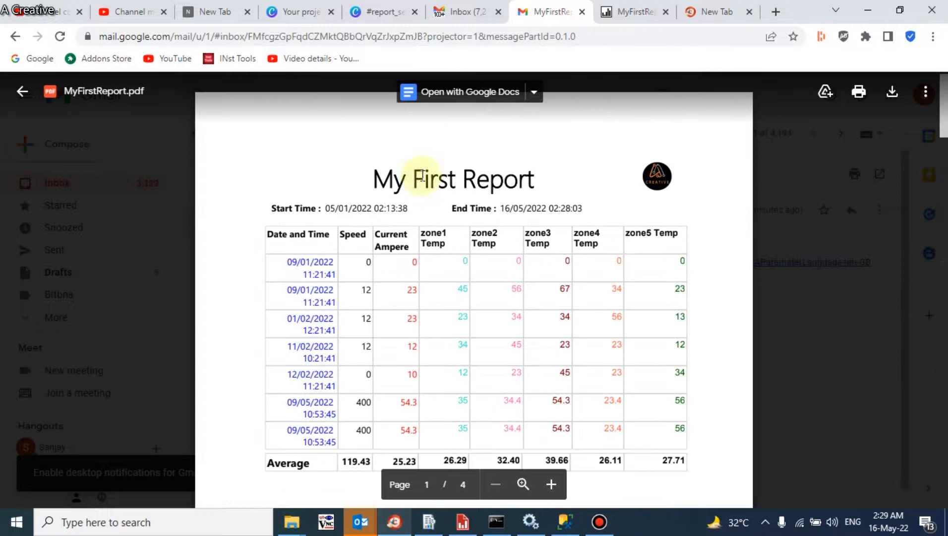
left_click(22, 90)
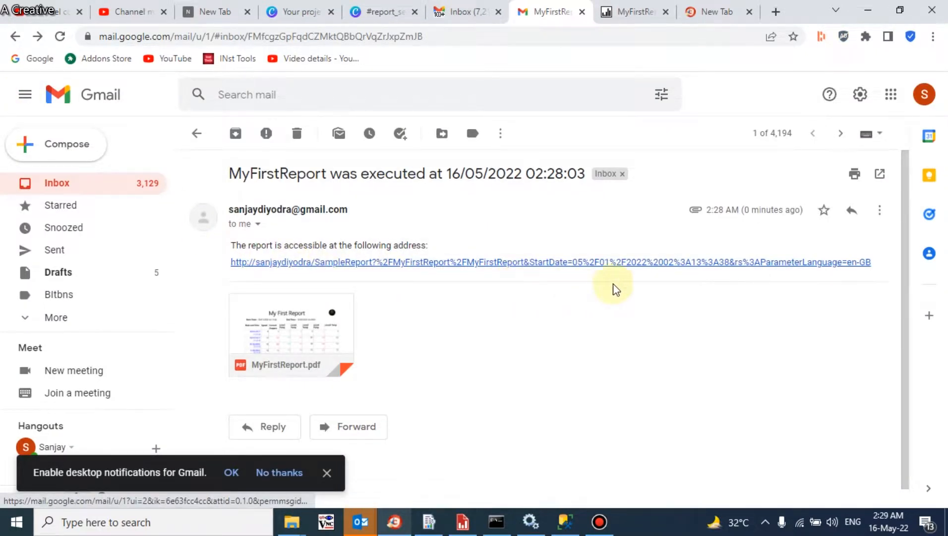
Step: Open the emailed report link in Report Viewer, return to the Gmail message, and dismiss the notifications prompt
left_click(516, 268)
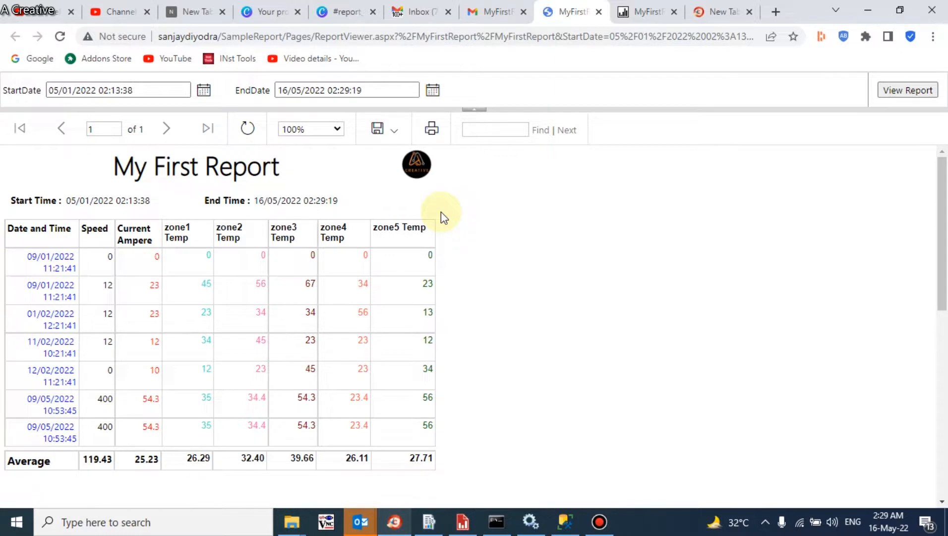
left_click(489, 9)
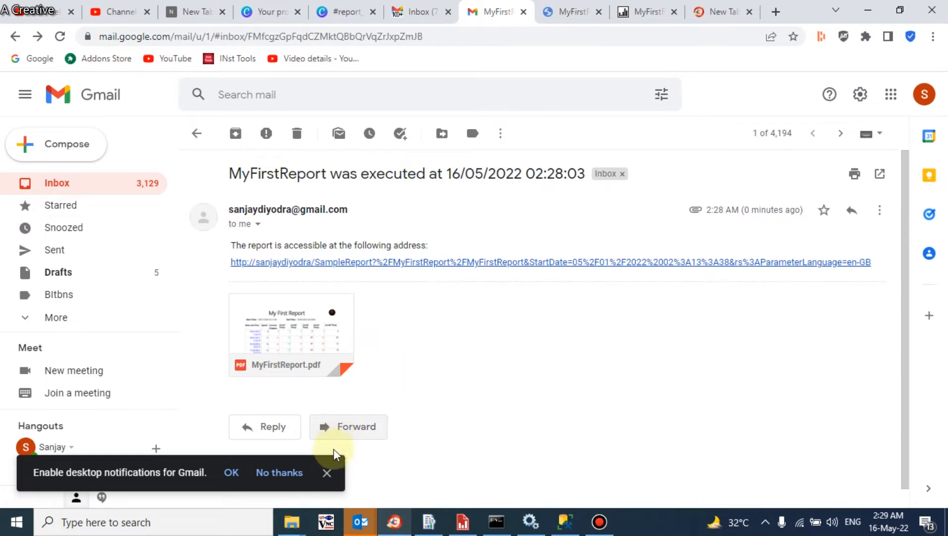
left_click(326, 472)
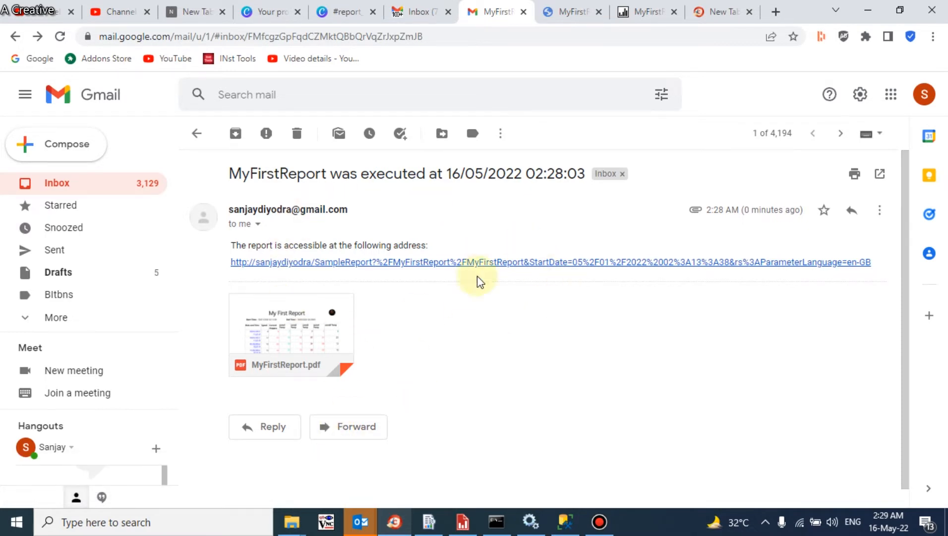